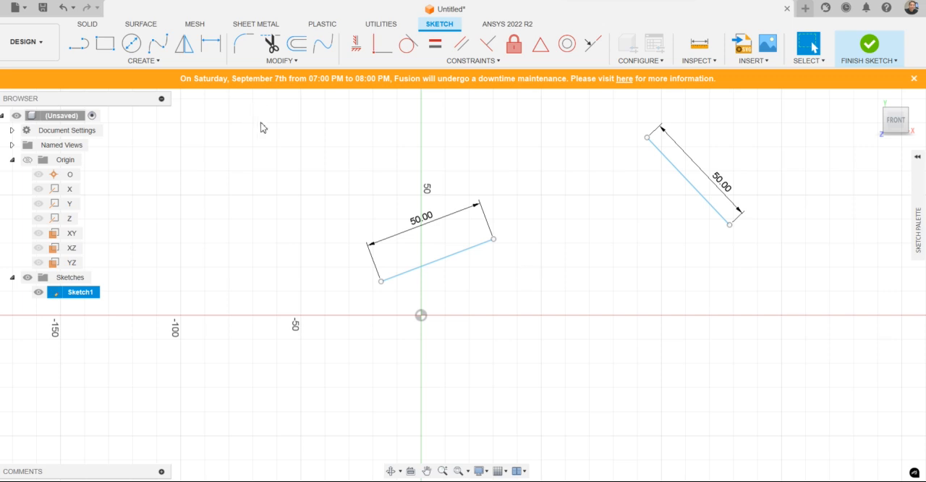
Step: Draw a line from the lower endpoint of the 50 mm line near the origin to the upper endpoint of the other 50 mm line
click(81, 44)
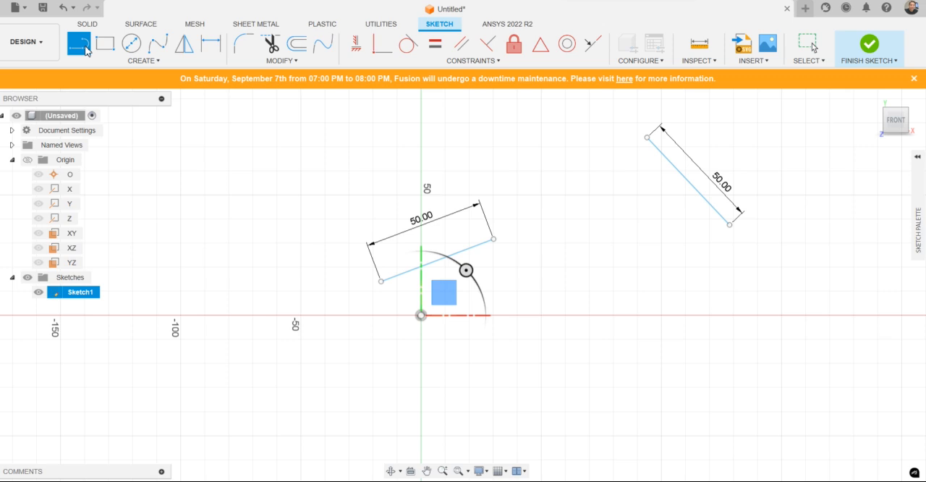
click(381, 282)
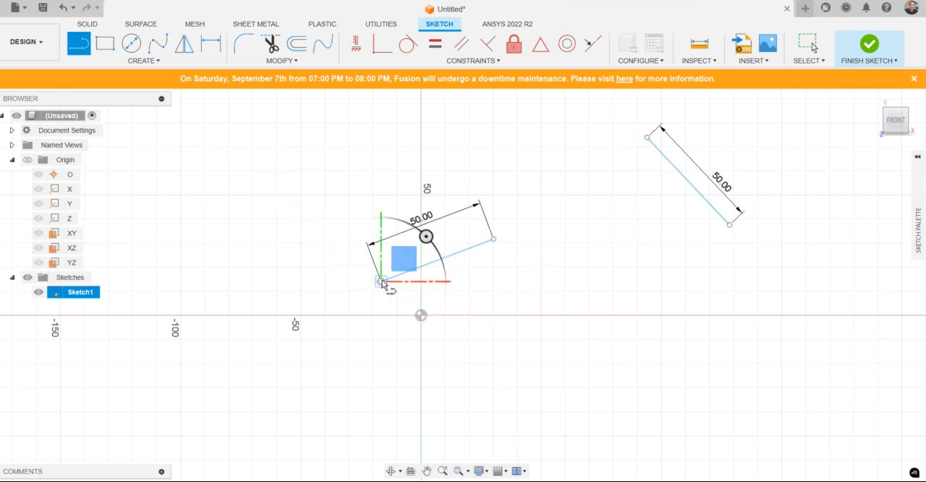
click(647, 138)
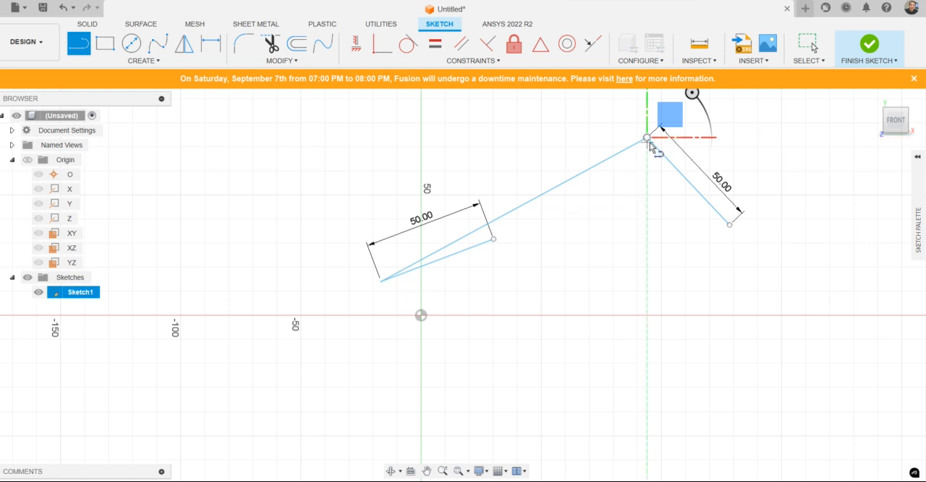
click(494, 242)
key(Escape)
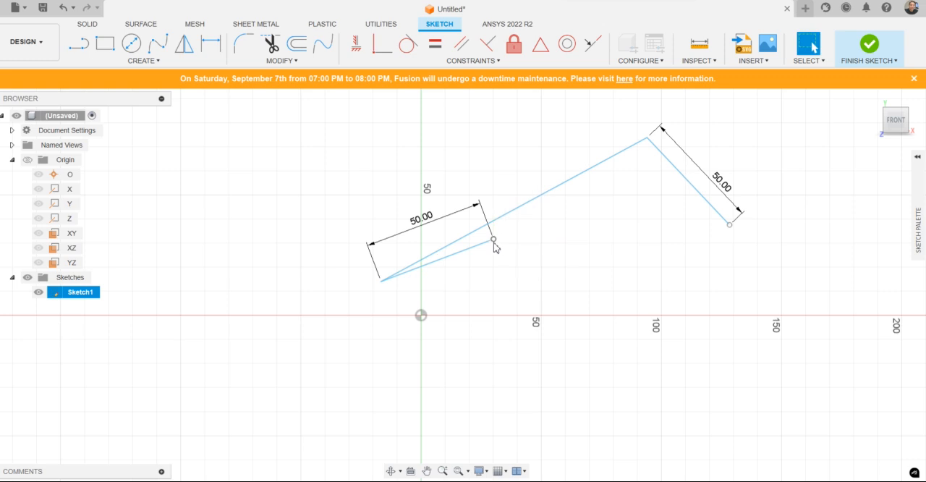
Step: Draw a second connecting line between the remaining free endpoints of the two 50 mm lines
key(l)
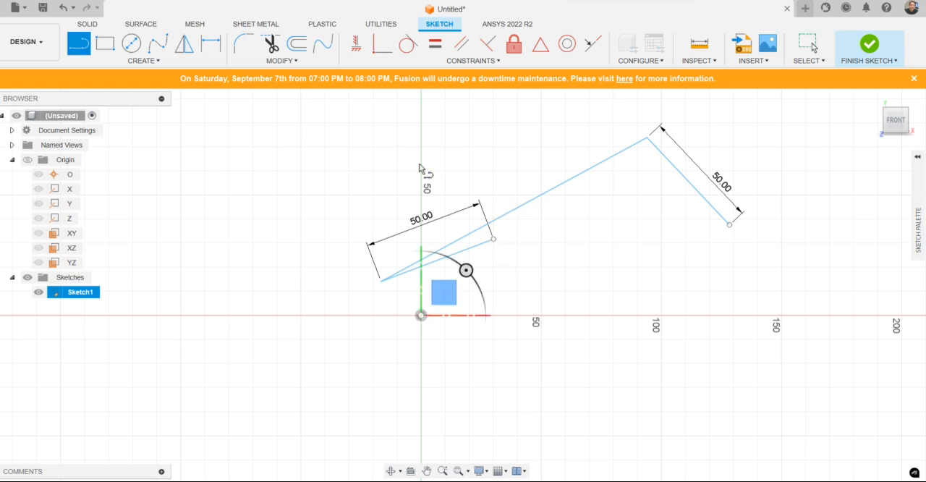
click(495, 240)
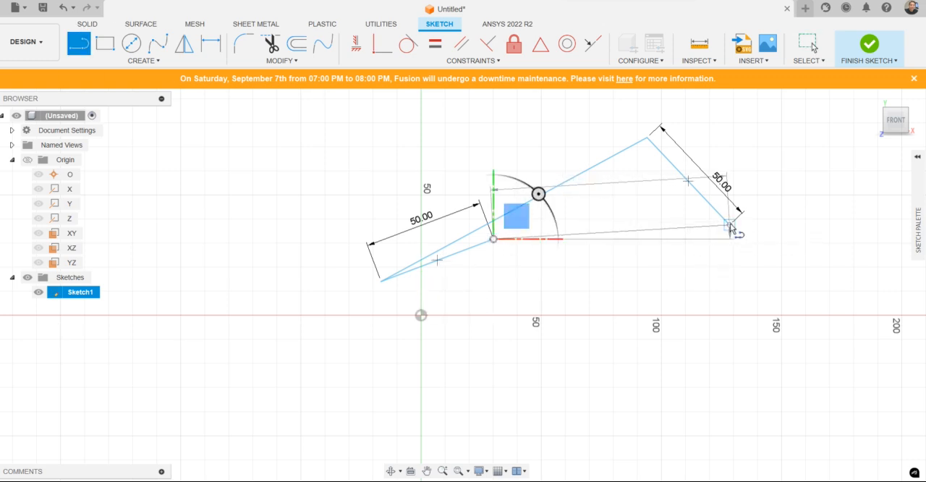
click(729, 227)
key(Escape)
Step: Convert the two connecting lines between the 50 mm lines to construction geometry
click(555, 181)
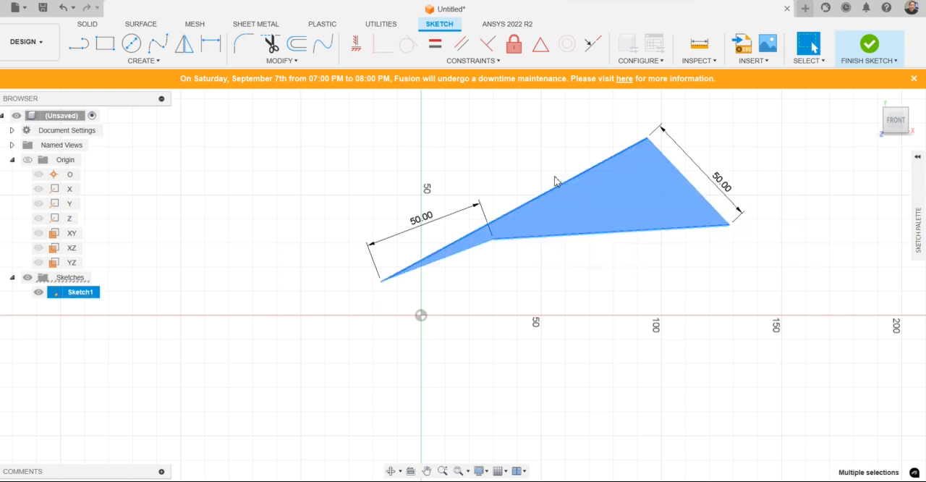
key(x)
mouse_move(789, 216)
middle_down()
mouse_move(689, 203)
mouse_move(674, 210)
middle_up()
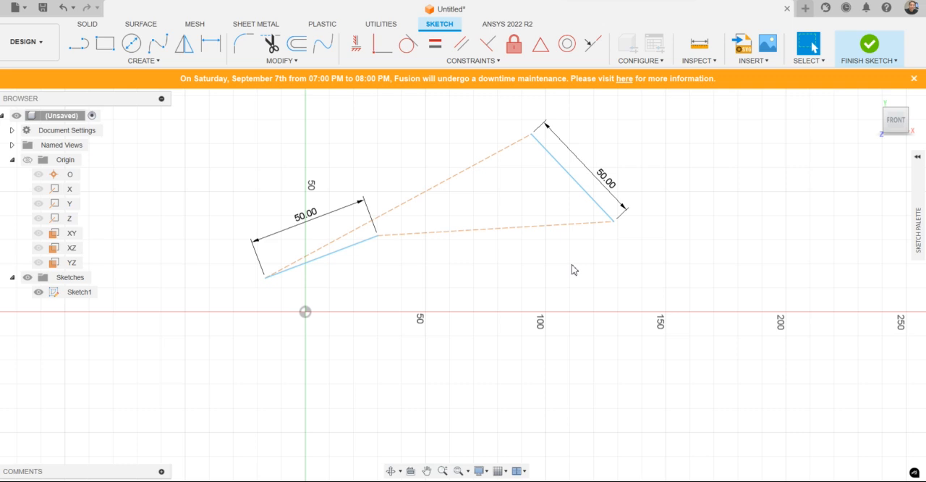
Step: Draw a perpendicular line about 125 mm long downward from the midpoint of the upper construction line
click(79, 43)
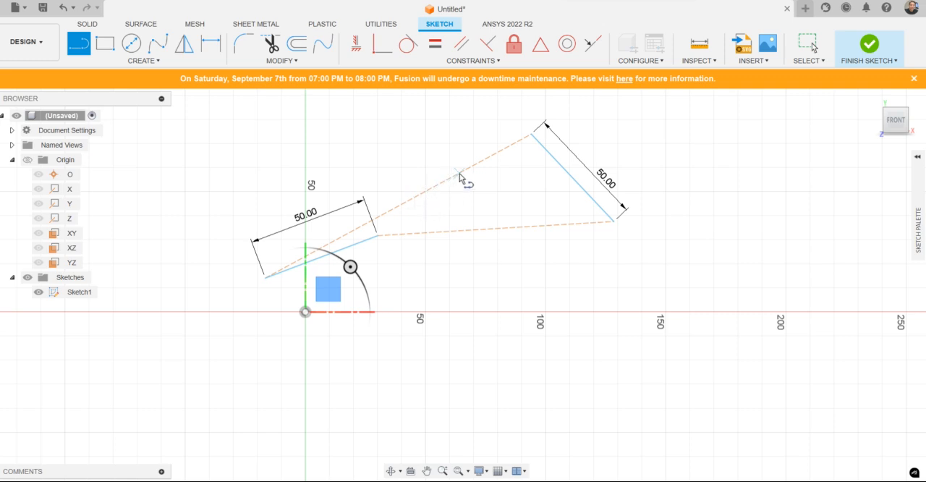
click(398, 207)
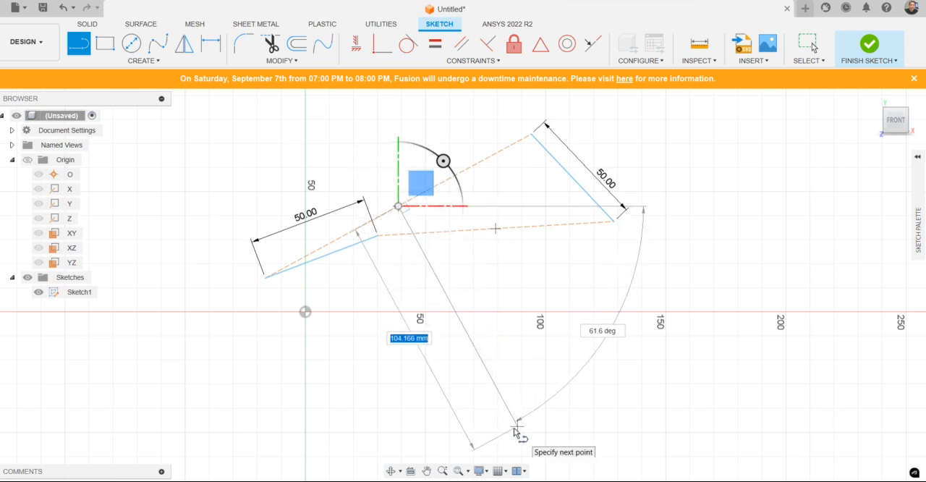
click(542, 471)
key(Escape)
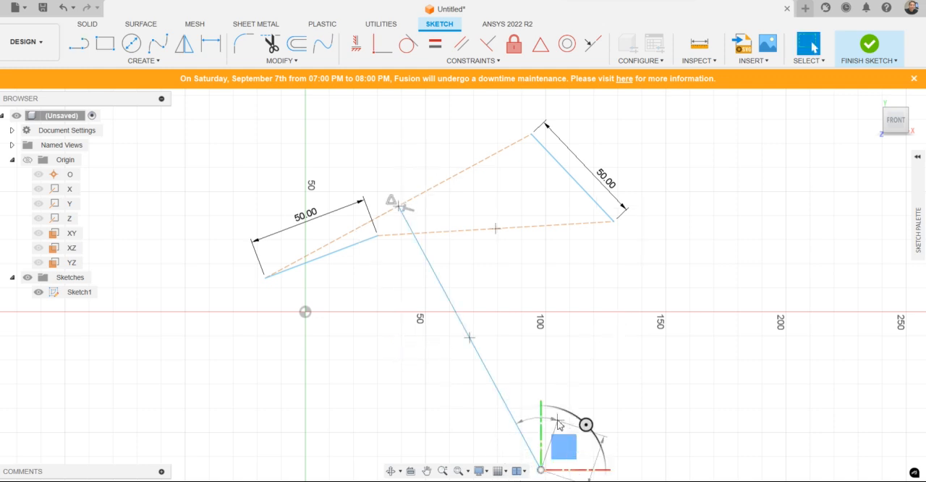
Step: Draw a perpendicular line downward from the midpoint of the lower construction line, crossing the first perpendicular bisector
click(84, 45)
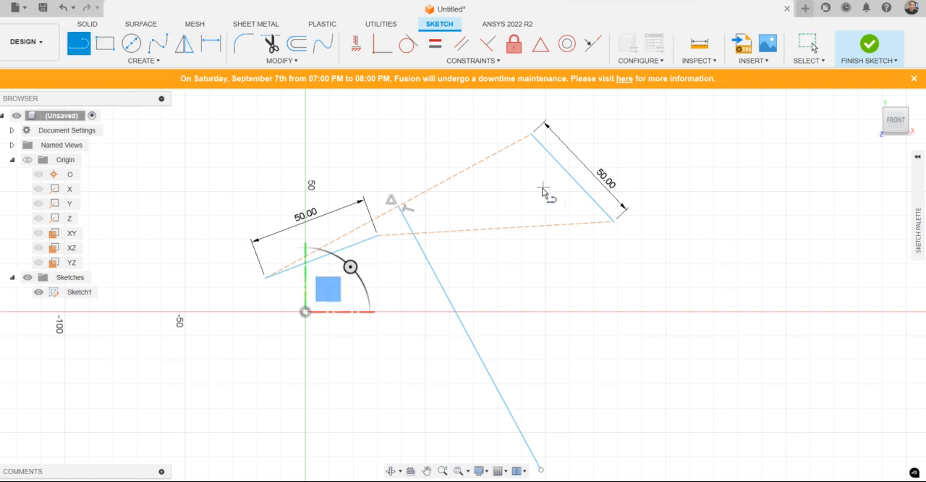
click(495, 228)
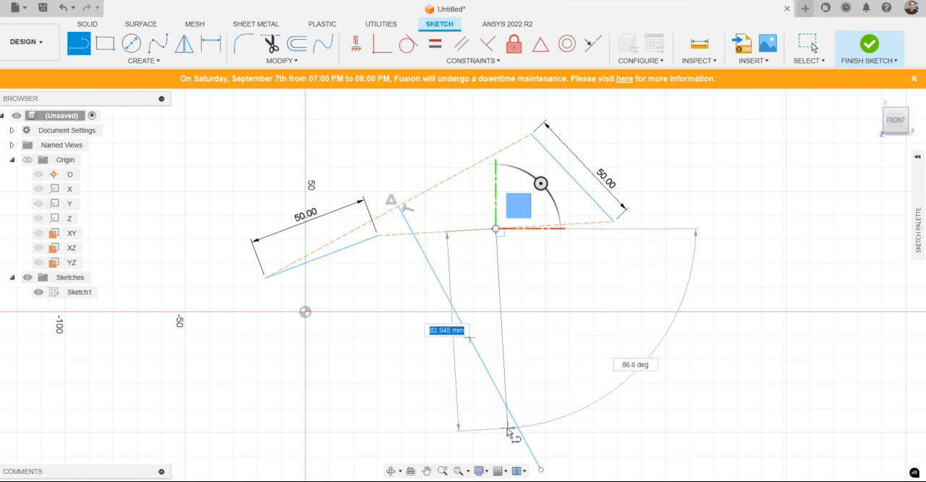
click(508, 443)
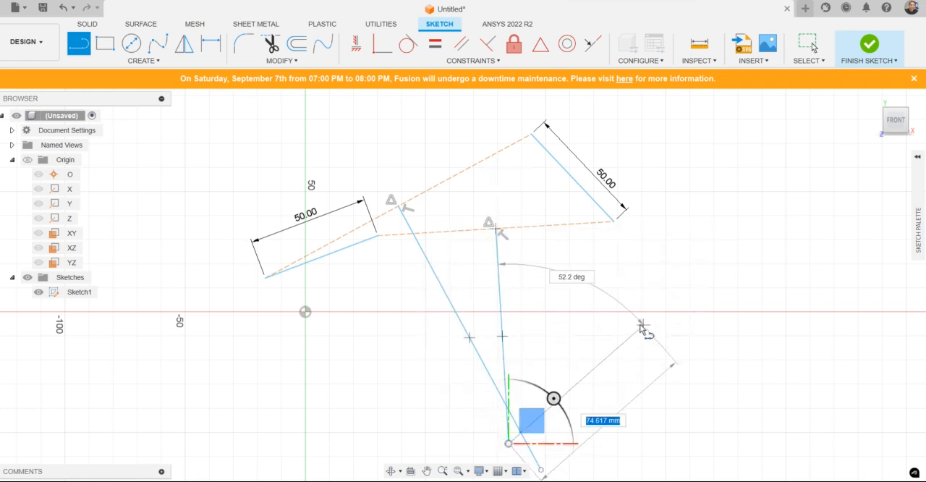
key(Escape)
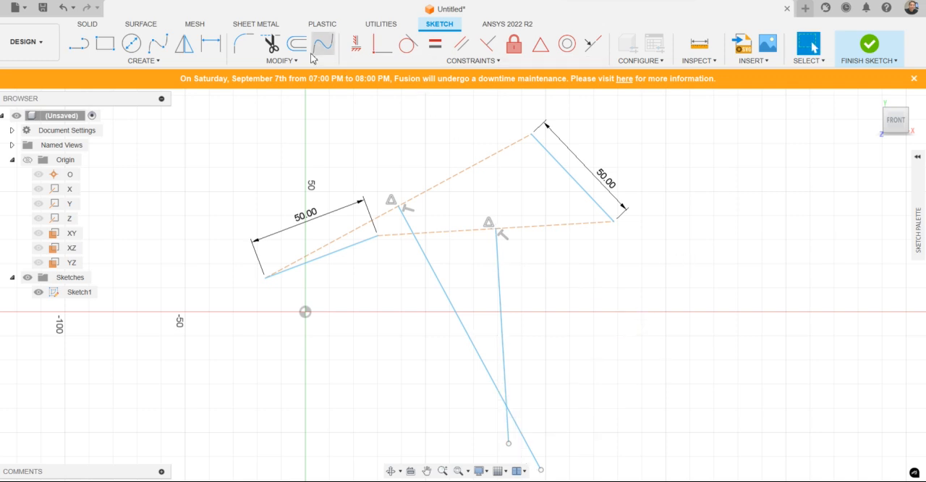
Step: Convert the two perpendicular bisectors to construction geometry
click(271, 44)
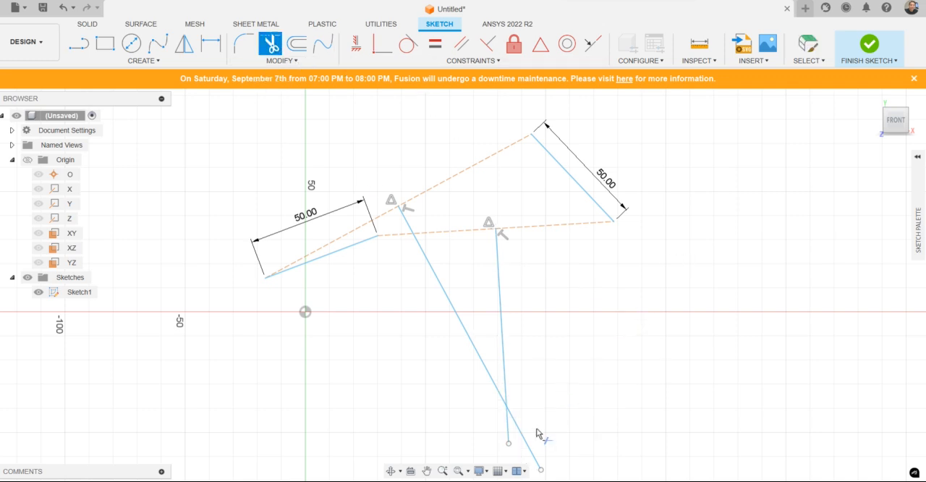
key(Escape)
drag(550, 372, 467, 413)
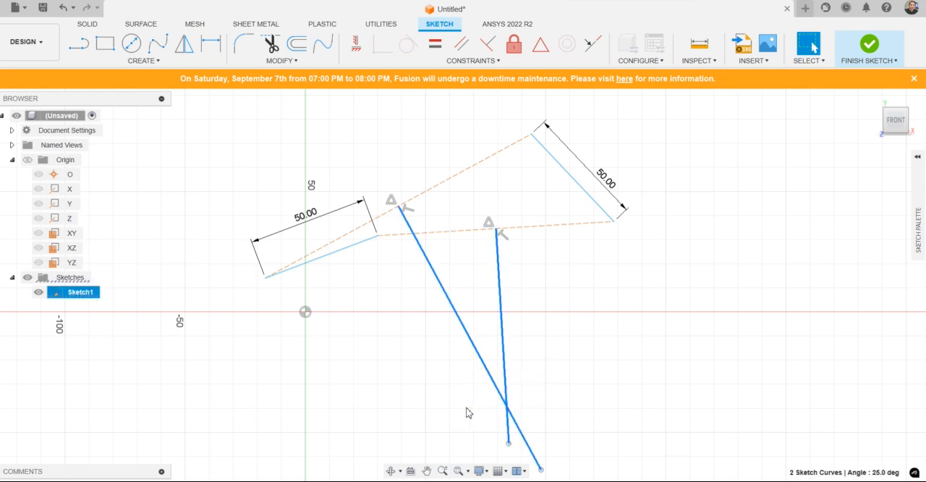
key(x)
key(Escape)
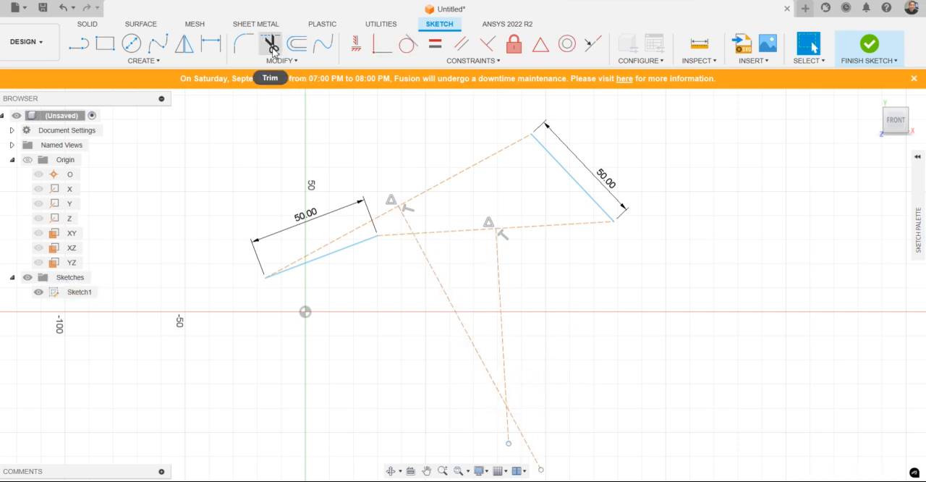
Step: Trim the ends of both perpendicular bisectors that extend below their intersection
click(273, 45)
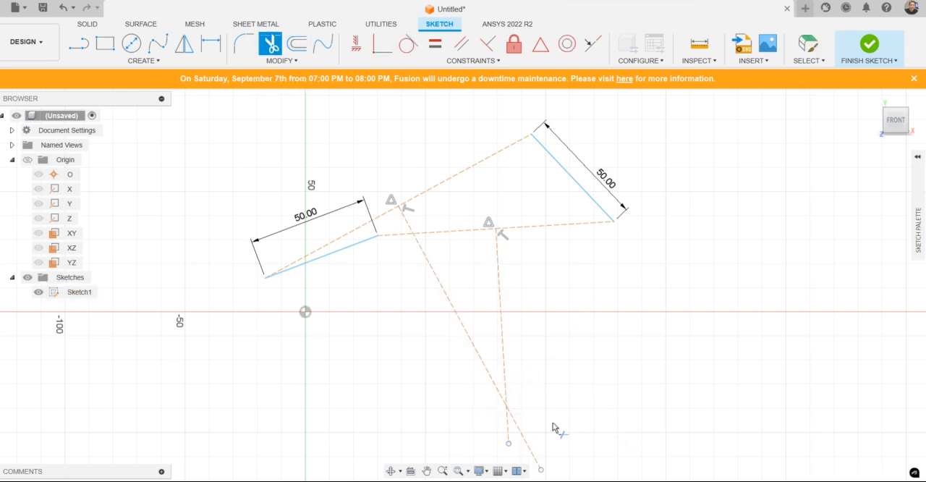
click(509, 436)
key(Escape)
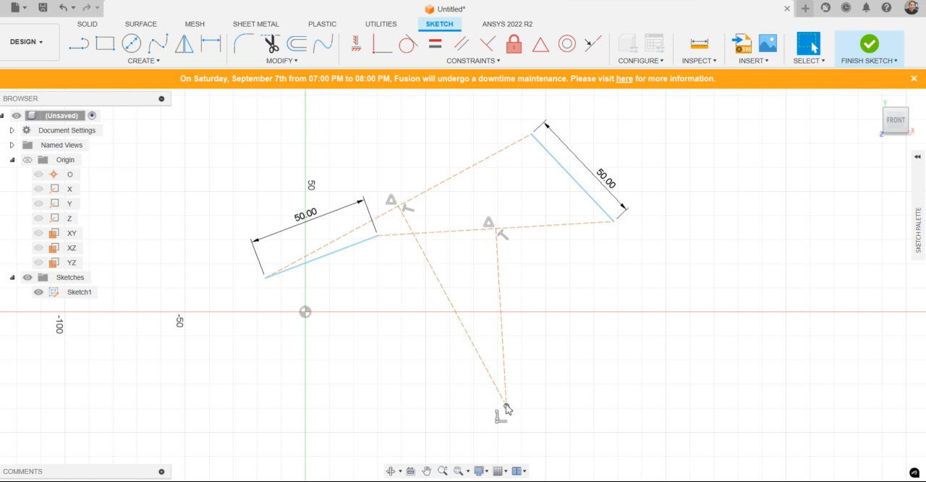
Step: Draw a circle centred on the bisectors' intersection through the lower endpoint of the 50 mm line near the origin
click(131, 43)
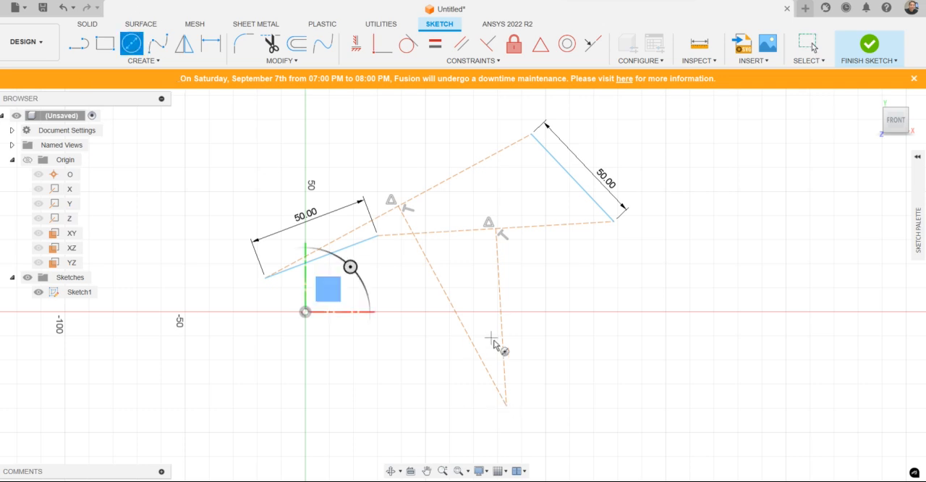
click(506, 405)
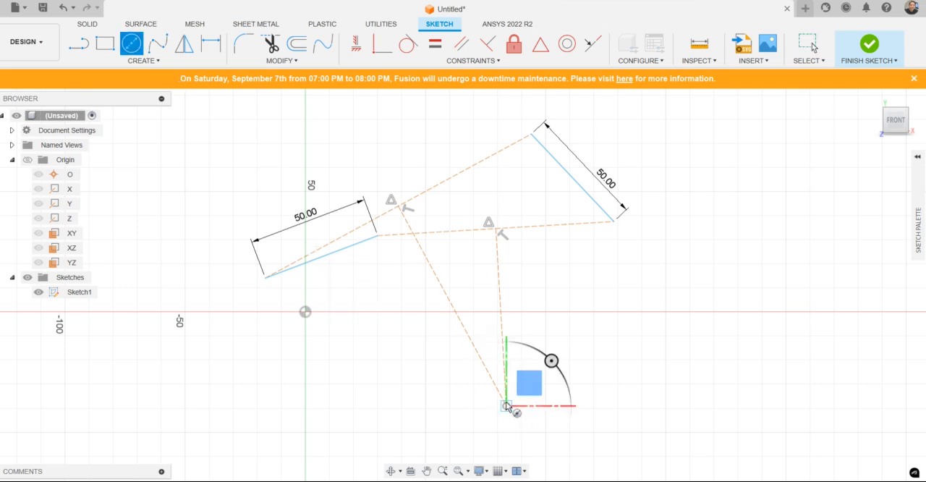
click(266, 278)
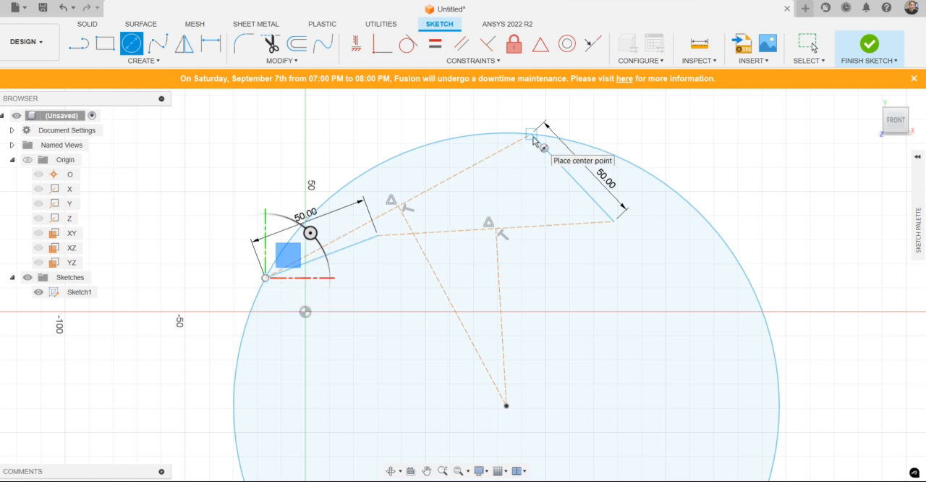
key(Escape)
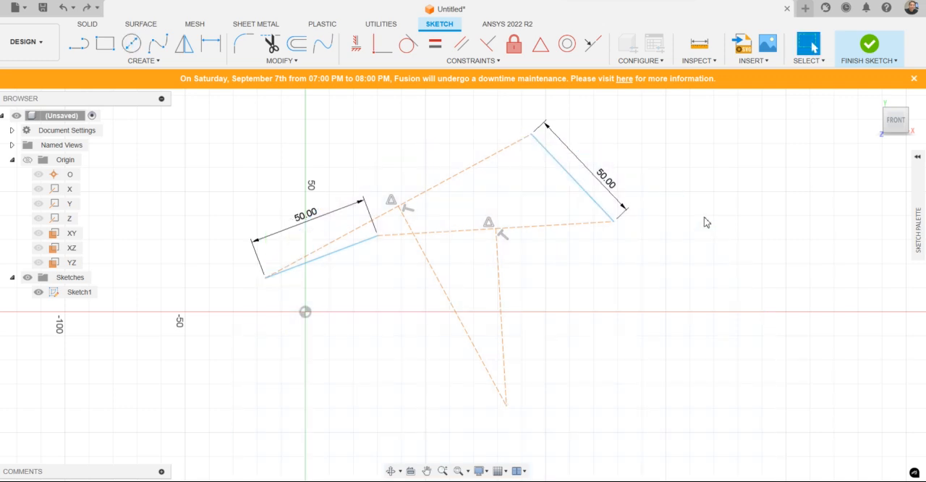
click(131, 44)
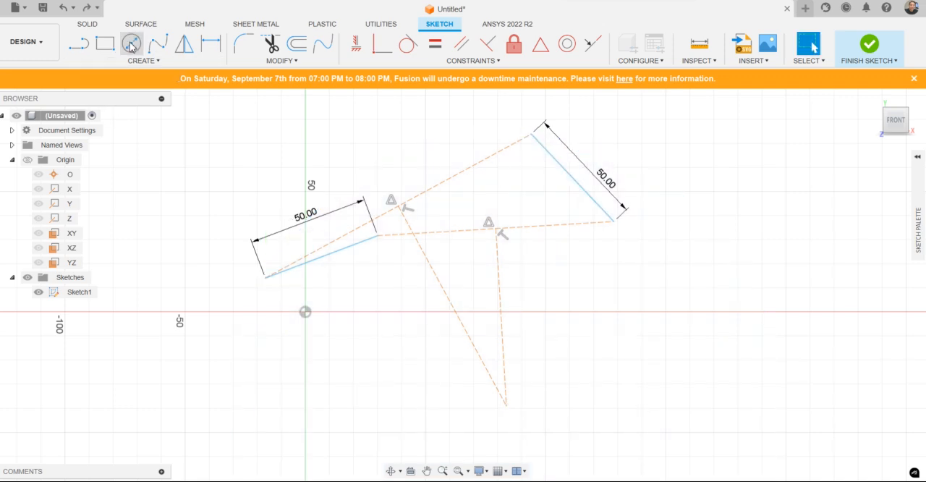
click(506, 405)
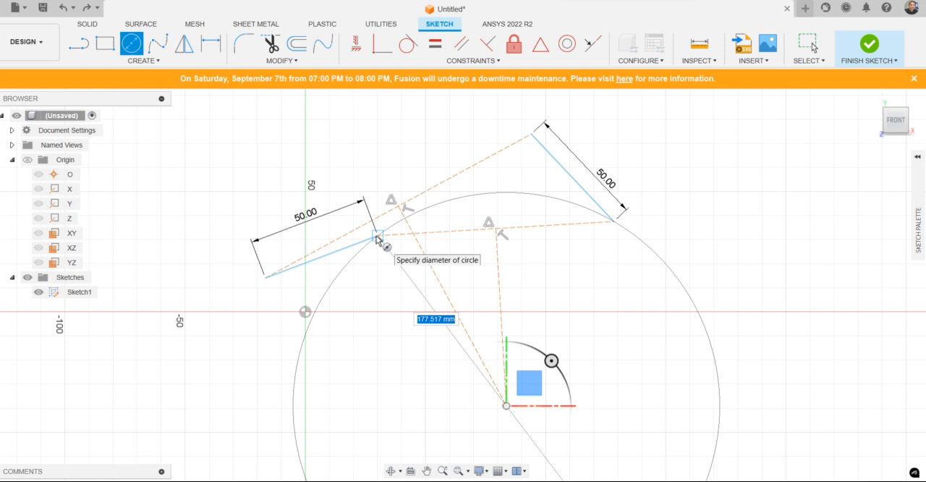
key(Escape)
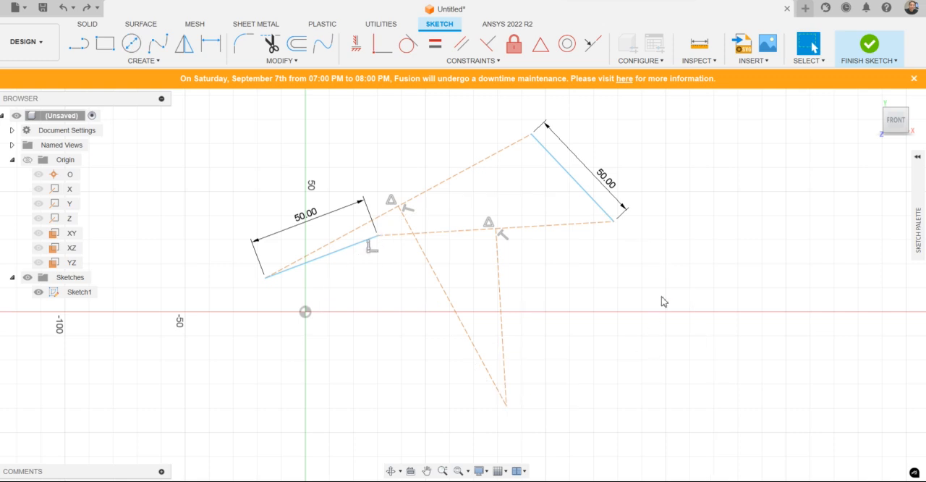
Step: Draw a line from the midpoint of the 50 mm line near the origin to the bisectors' intersection
click(78, 43)
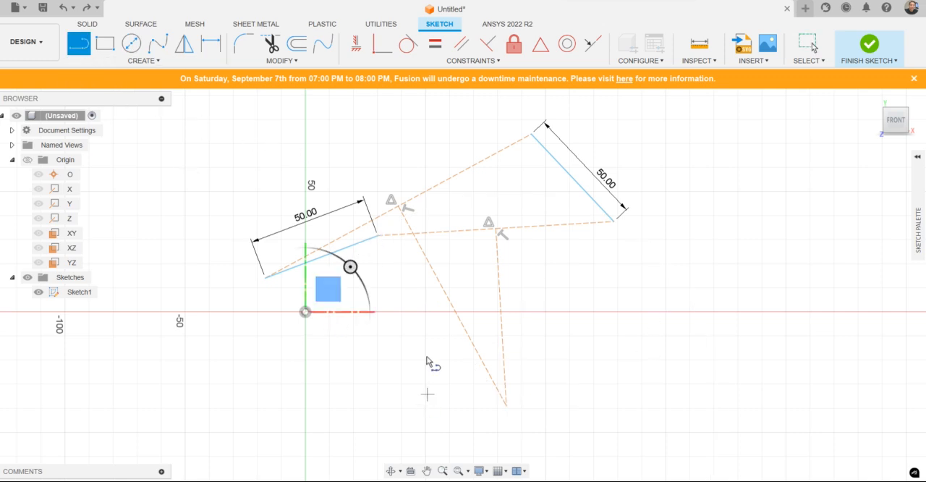
click(322, 258)
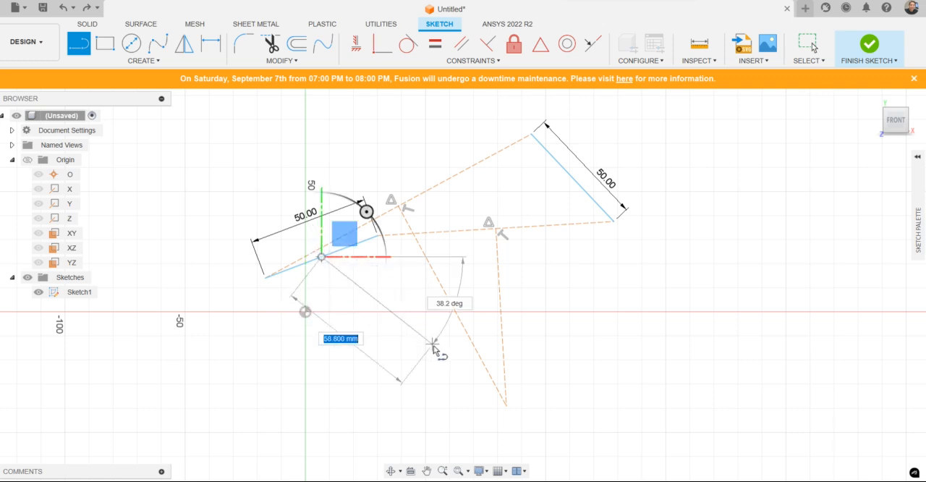
click(506, 406)
key(Escape)
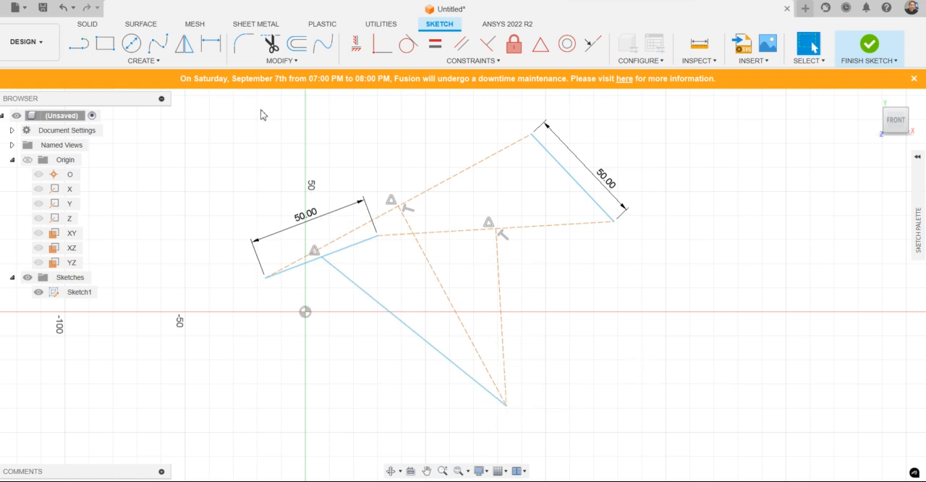
Step: Draw a line from the midpoint of the upper-right 50 mm line to the bisectors' intersection
click(78, 45)
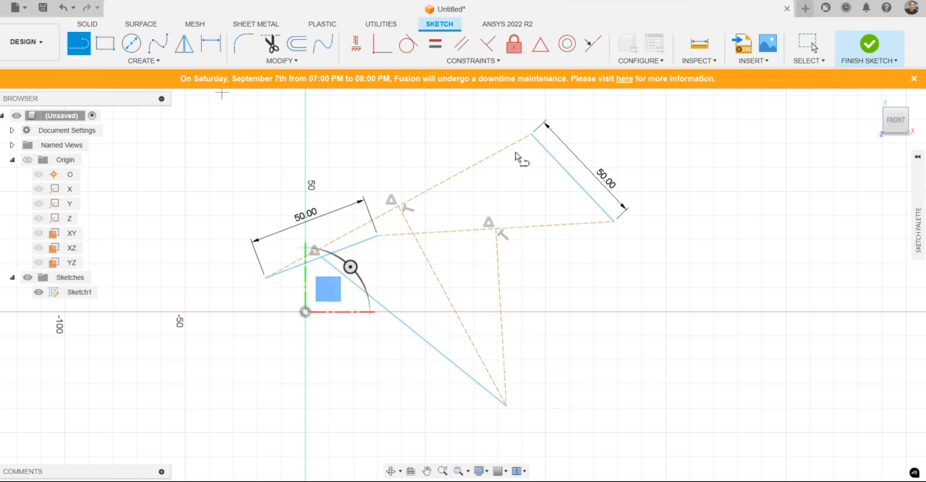
click(573, 178)
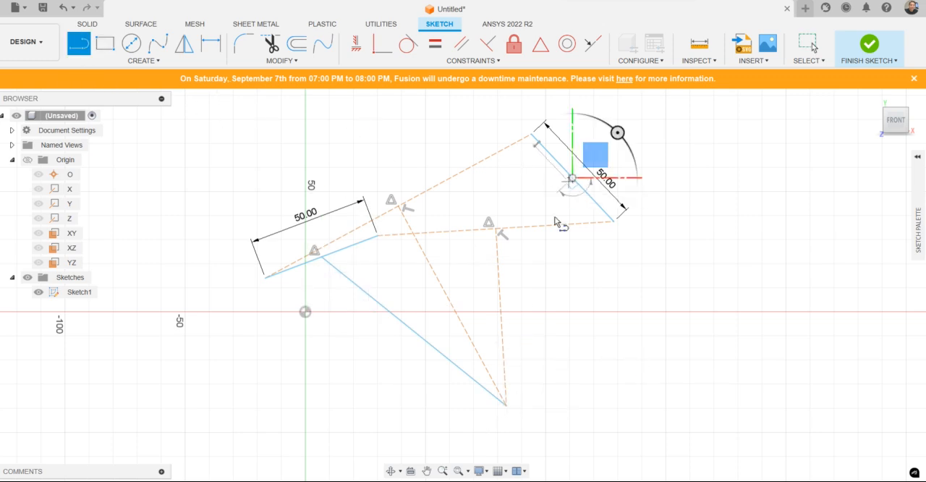
click(506, 406)
key(Escape)
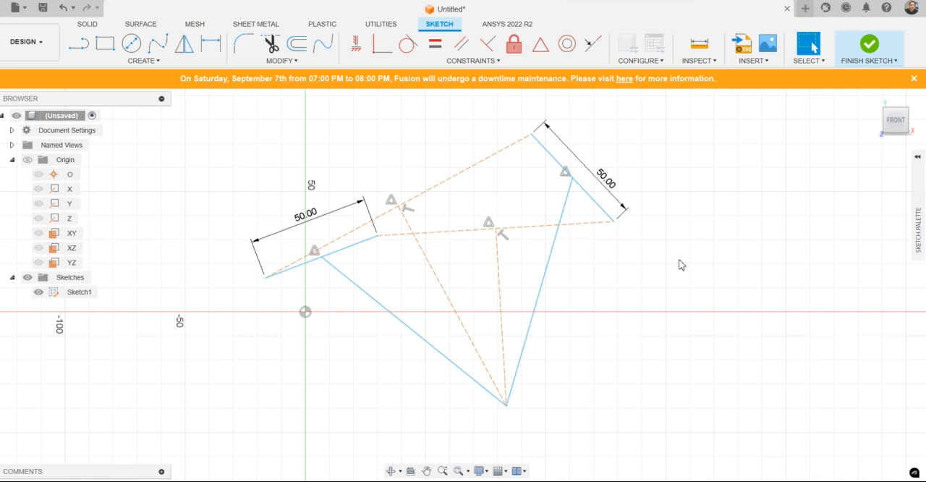
Step: Draw a 130 mm diameter circle centred on the bisectors' intersection and convert it to construction geometry
click(131, 45)
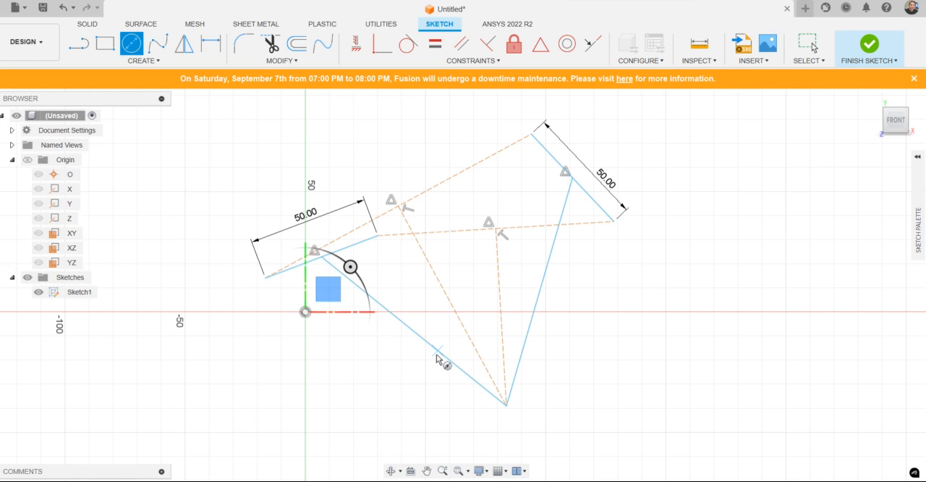
click(507, 405)
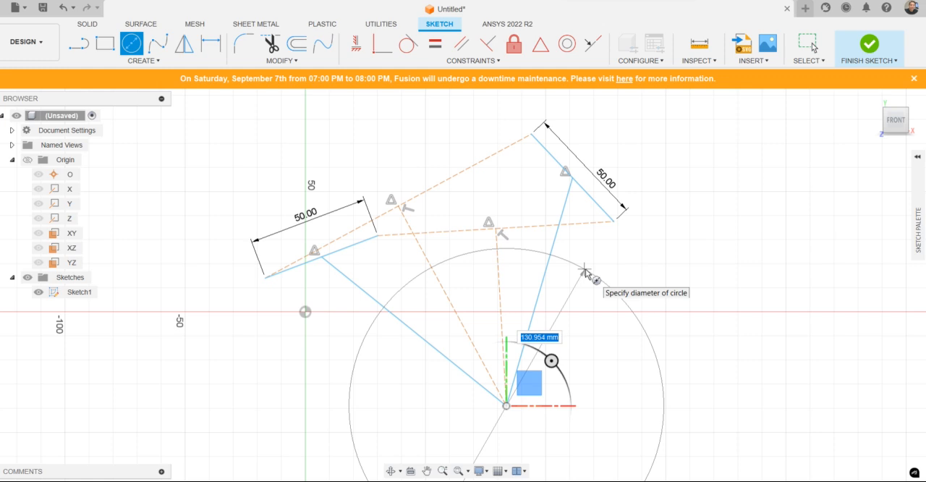
text(130)
key(Return)
key(Escape)
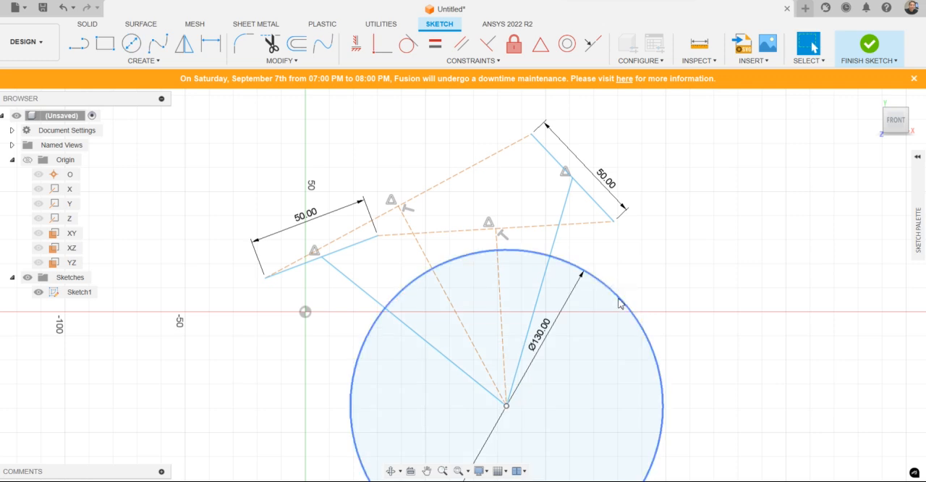
click(620, 304)
key(x)
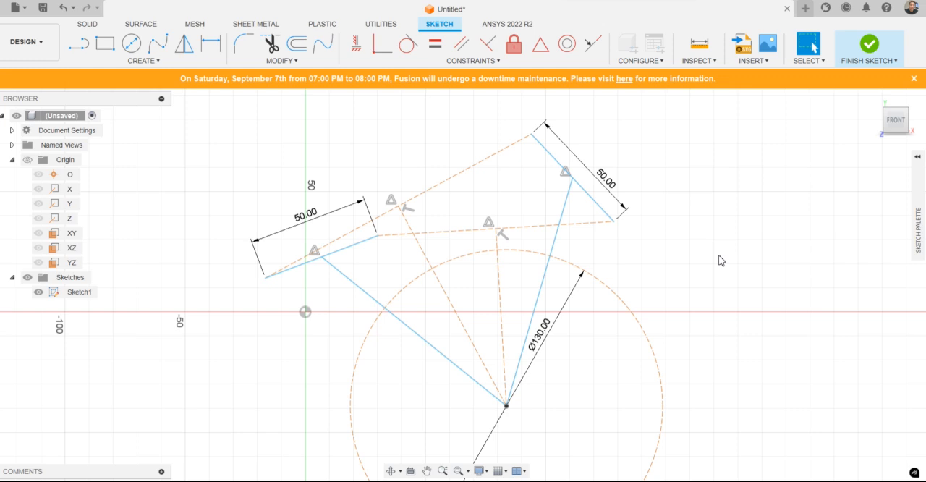
Step: Finish the current sketch and start a new sketch on the front XY plane
click(867, 49)
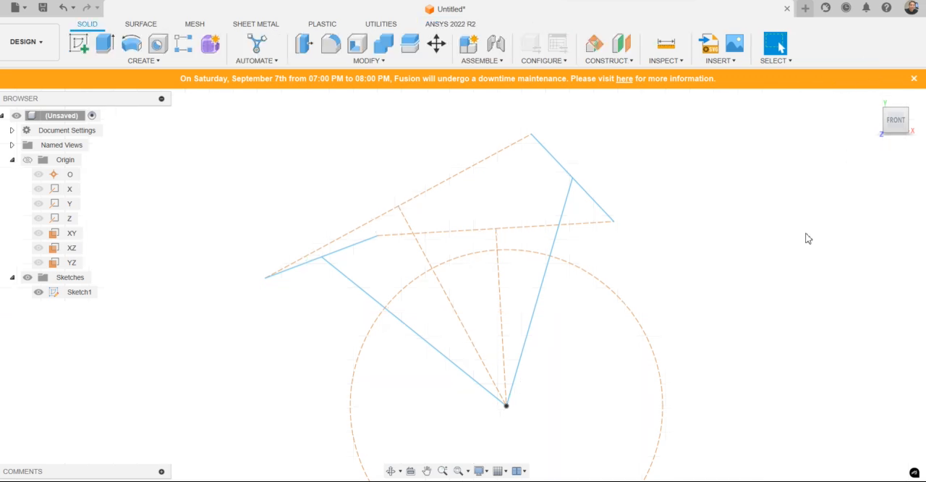
click(79, 44)
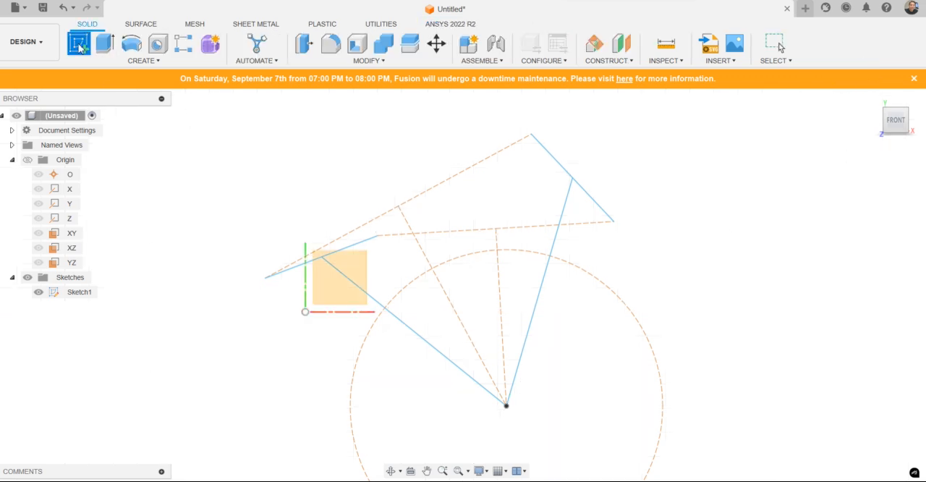
click(324, 292)
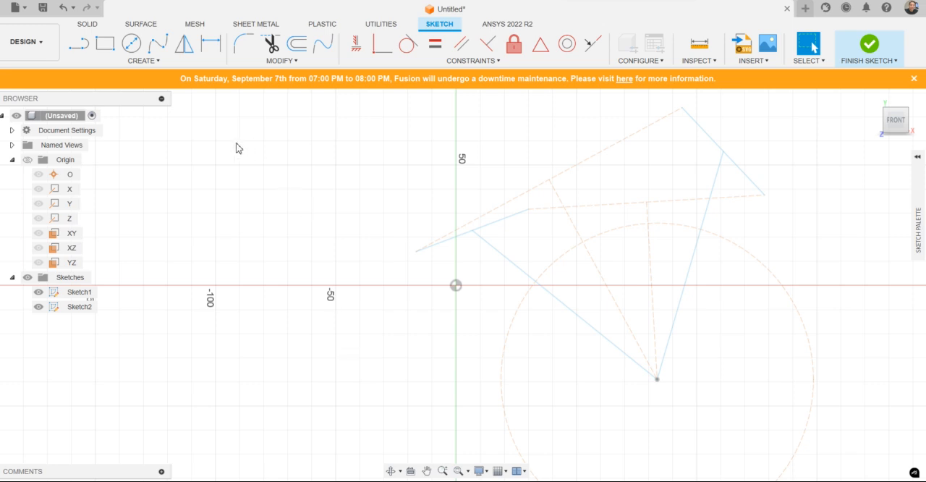
Step: Draw a line between the two points where the 130 mm circle crosses the solid lines to the rotation centre
click(80, 45)
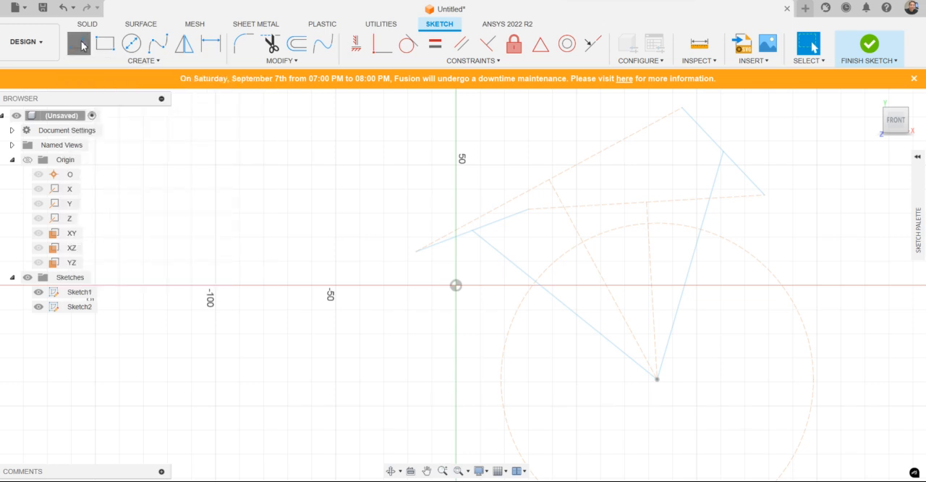
click(700, 230)
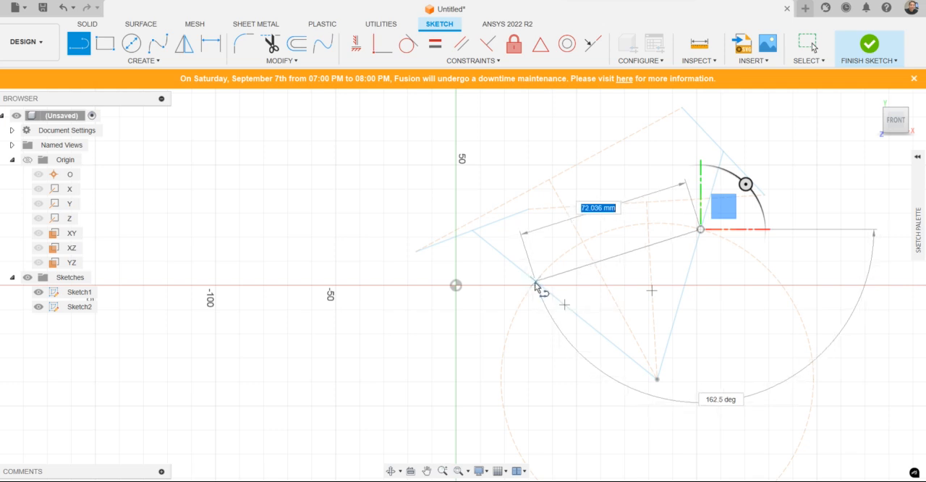
click(536, 283)
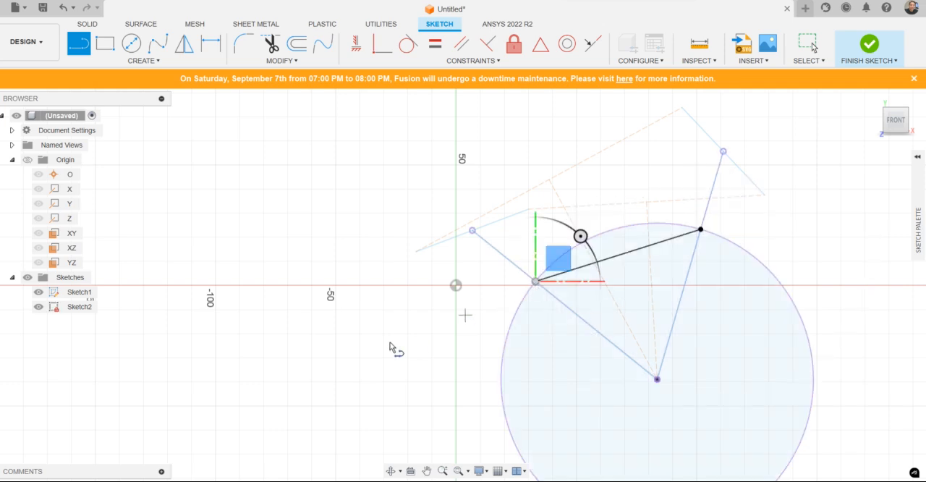
key(Escape)
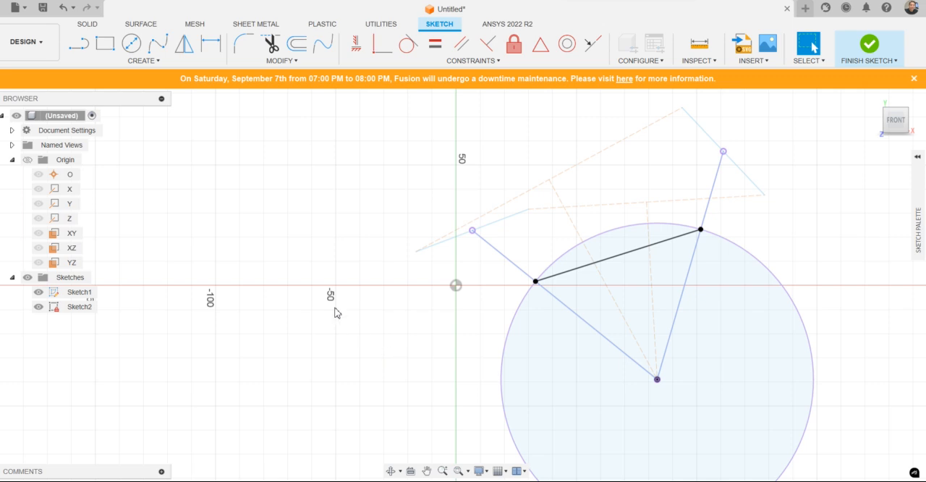
Step: Draw a line about 117 mm long from the new line's left endpoint outward, down past the origin to the lower left
click(79, 45)
click(456, 286)
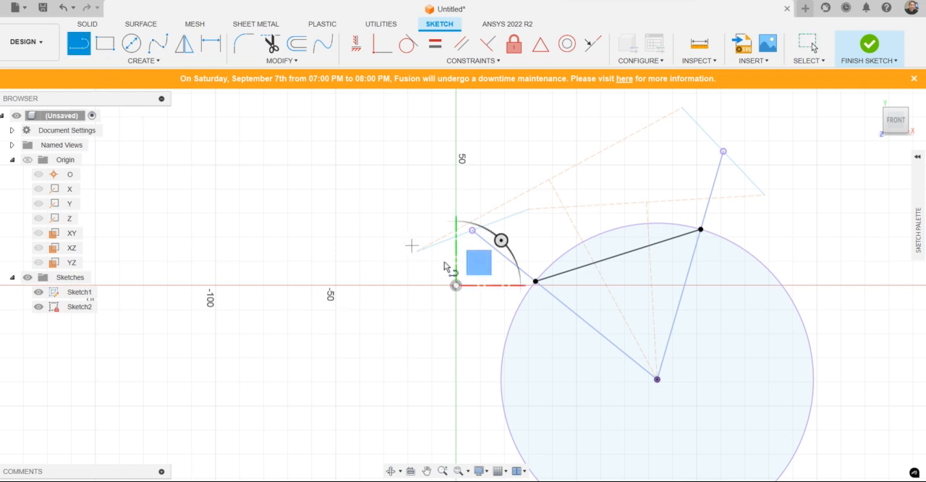
click(536, 282)
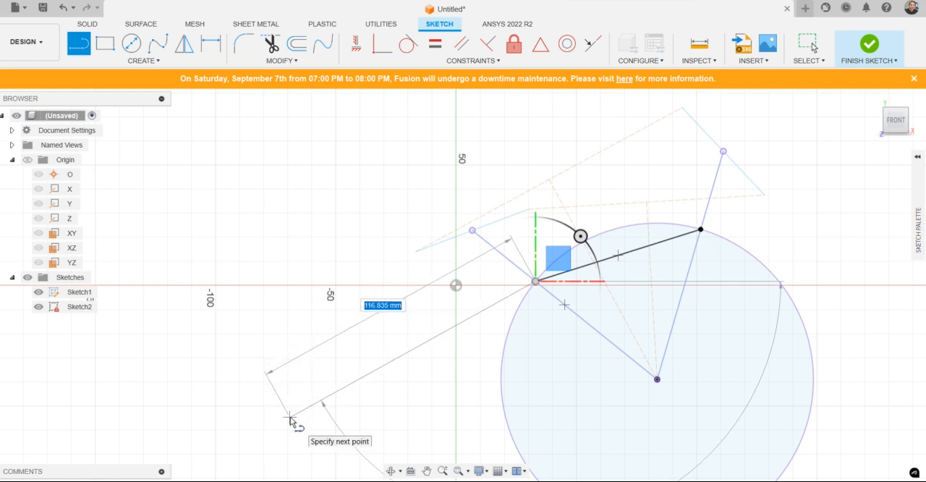
click(289, 418)
key(Escape)
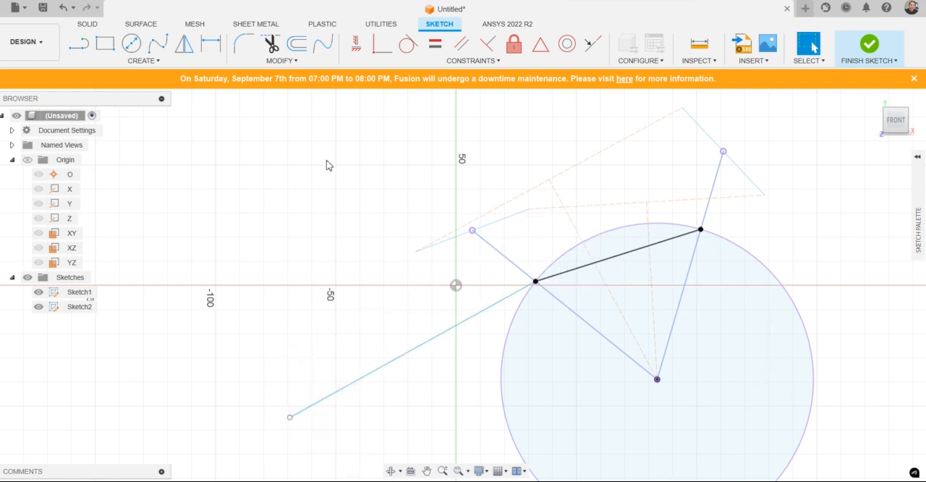
Step: Convert the chord across the circle and the outward line to construction geometry and constrain them parallel
click(586, 272)
ctrl+click(455, 332)
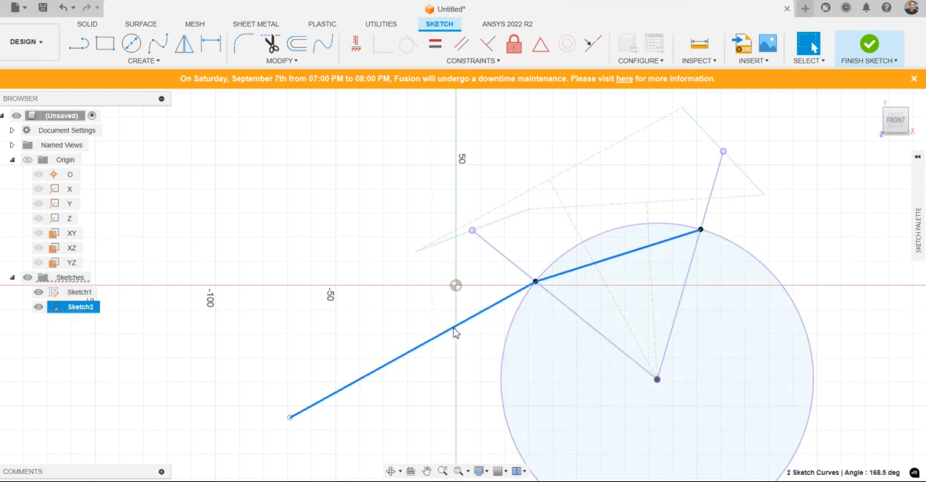
key(x)
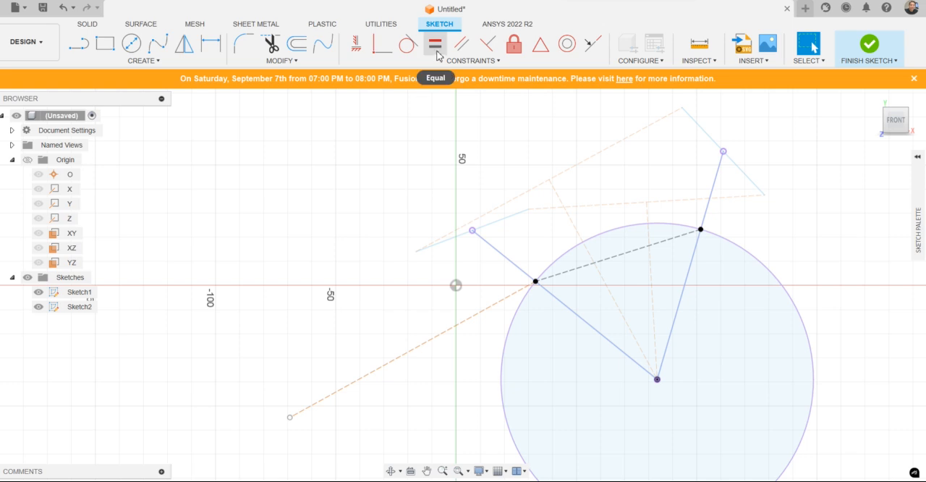
click(462, 44)
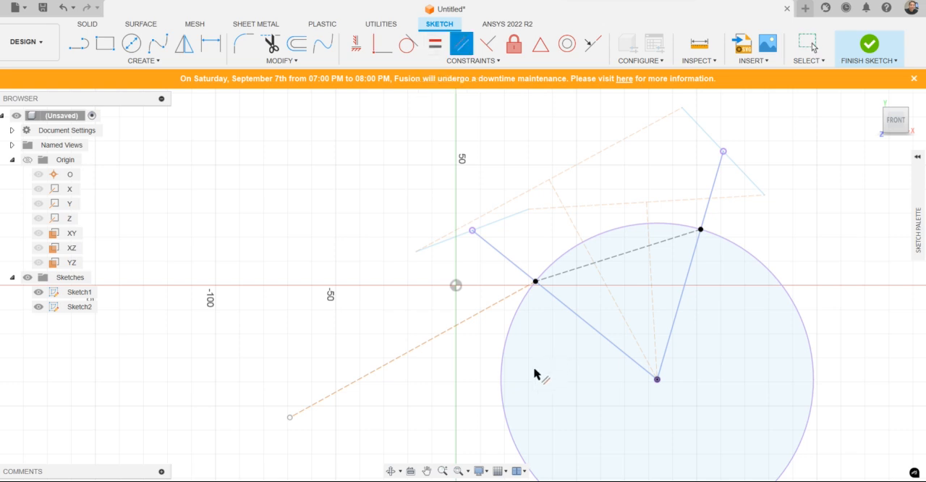
click(471, 319)
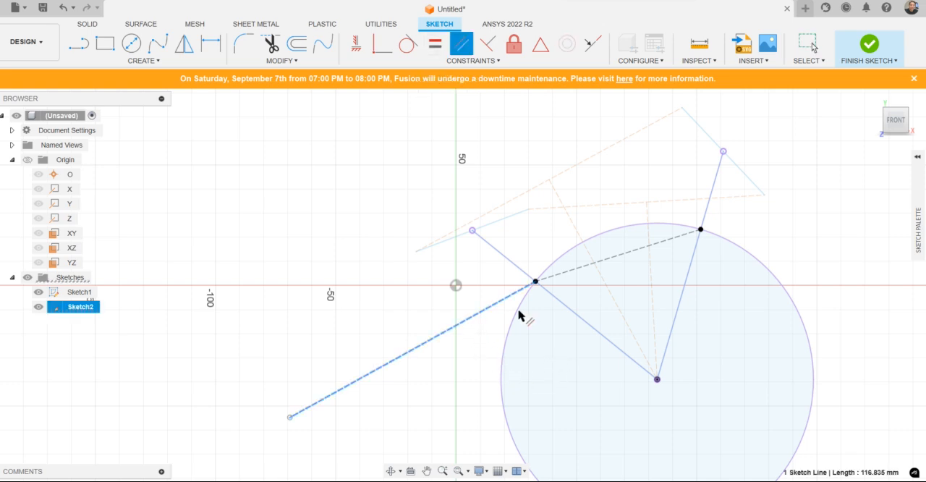
click(630, 258)
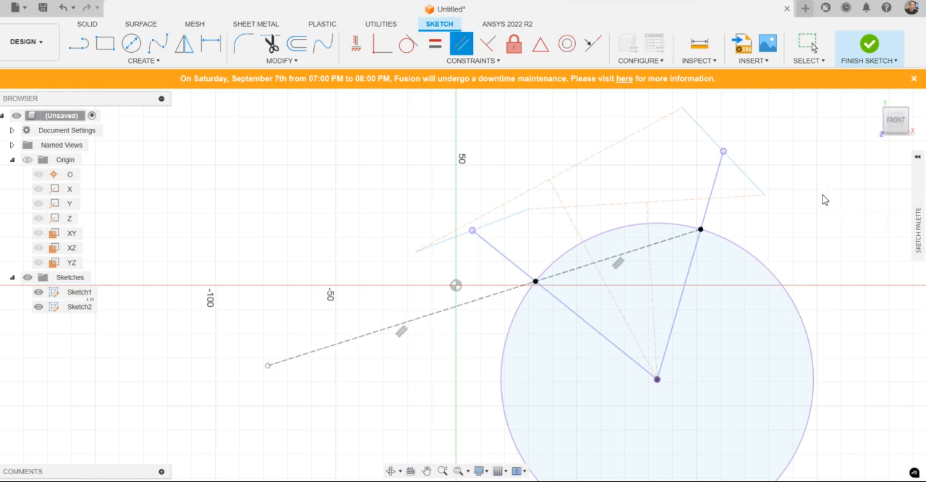
key(Escape)
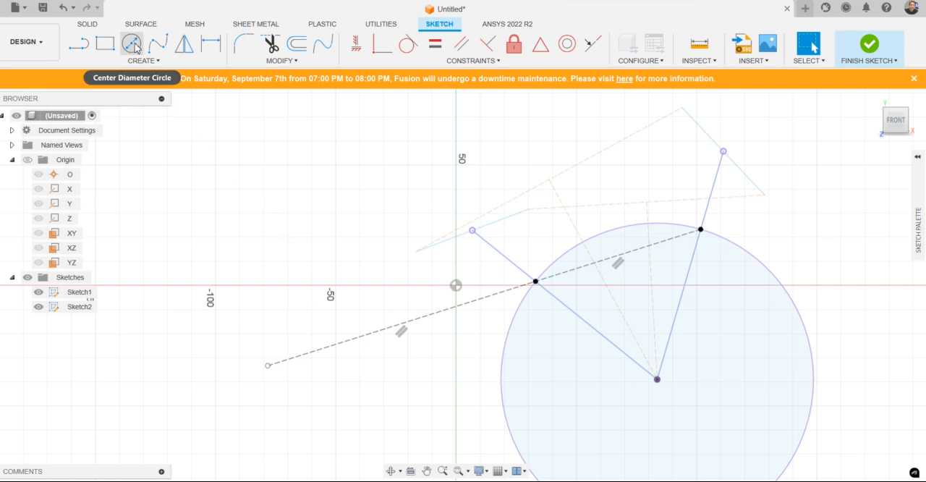
key(l)
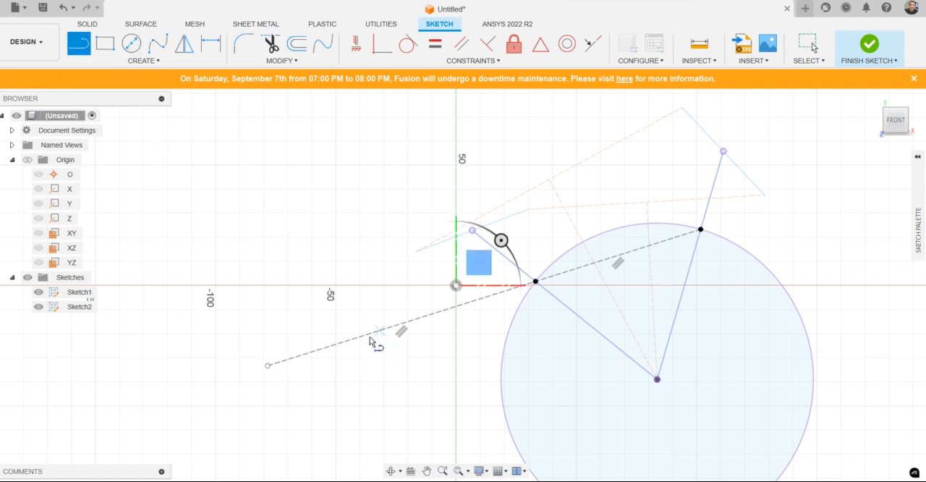
click(333, 346)
key(Escape)
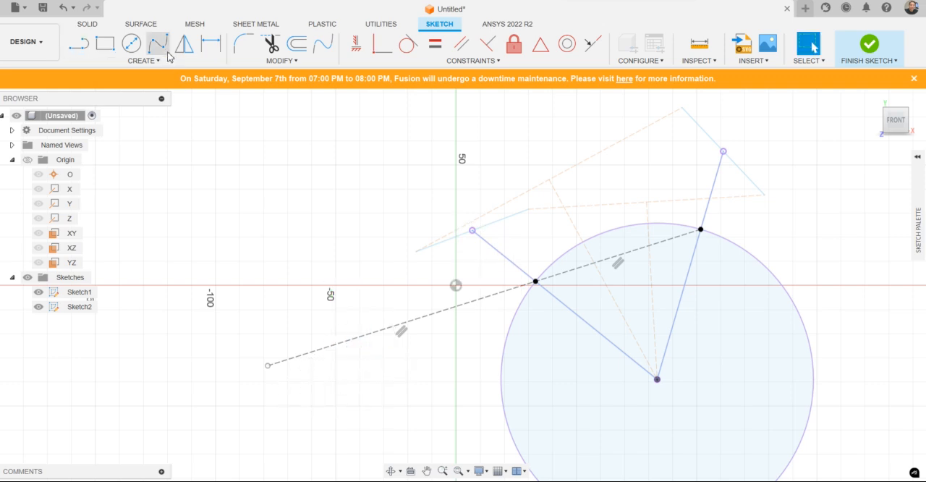
Step: Draw a 2-point circle with the chord's two endpoints as its diameter and convert it to construction geometry
click(131, 44)
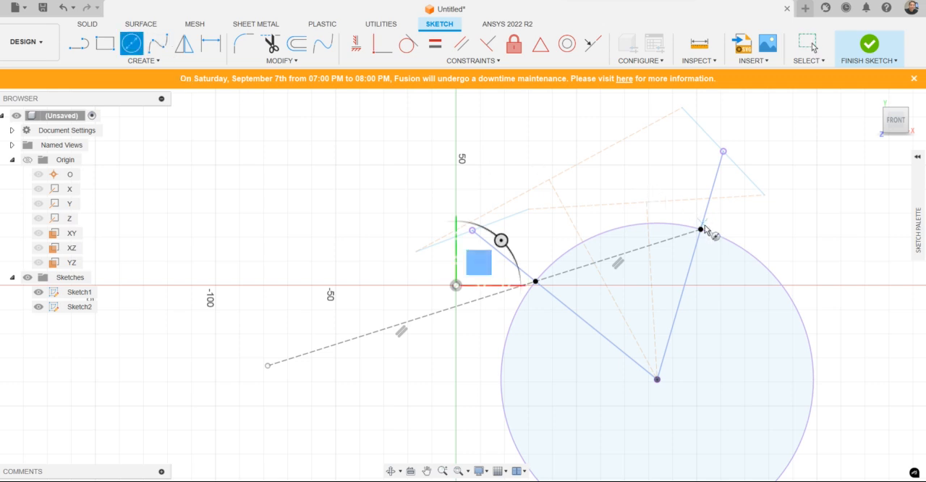
click(155, 62)
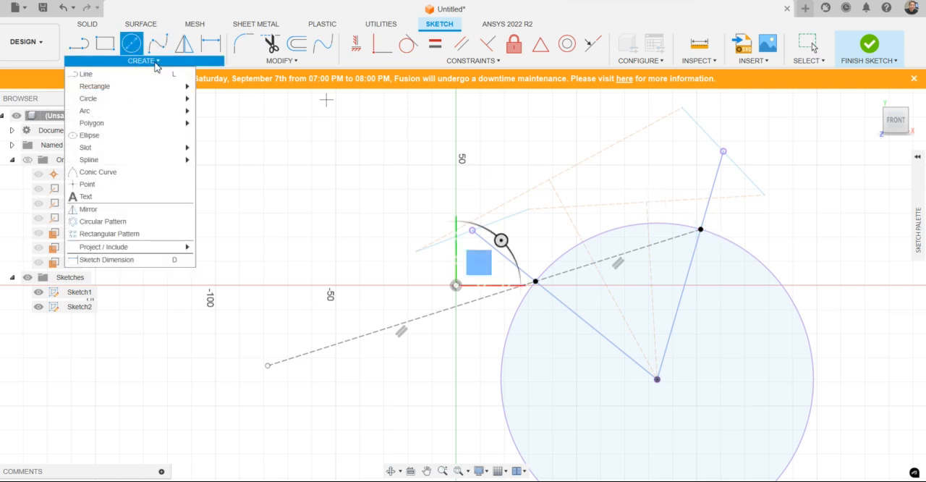
mouse_move(149, 99)
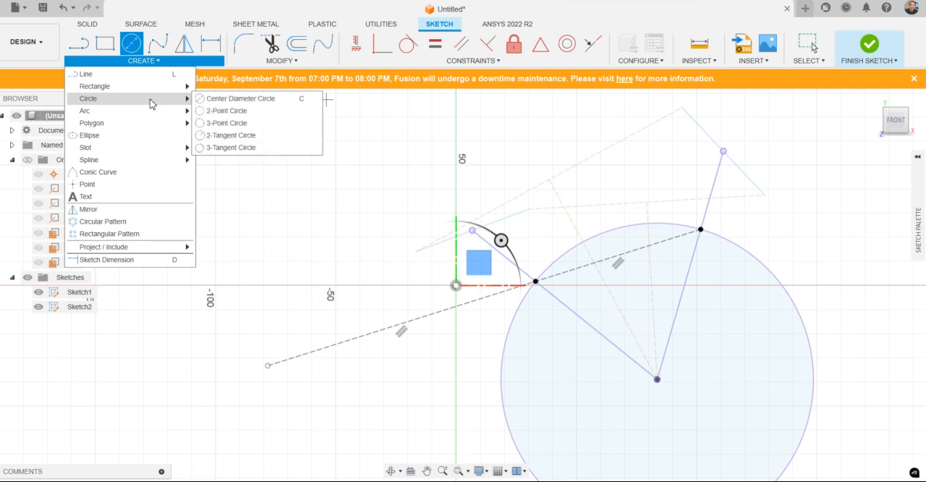
click(224, 112)
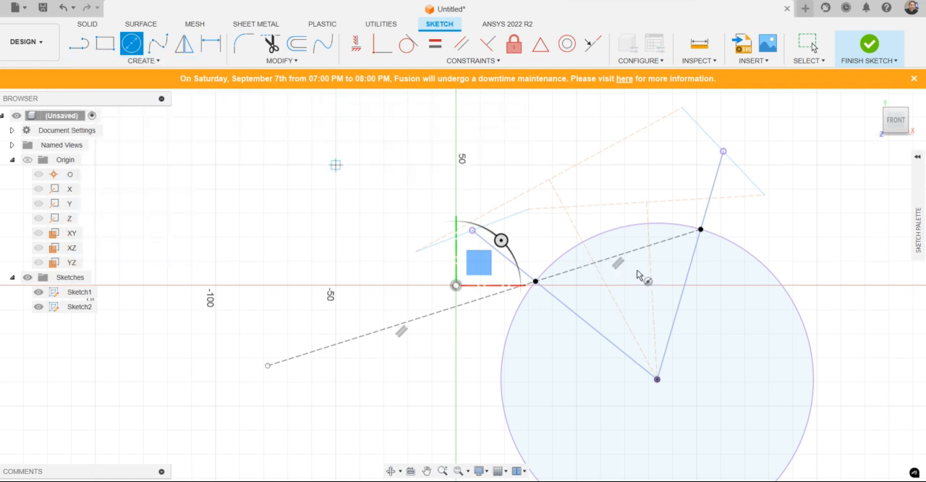
click(701, 230)
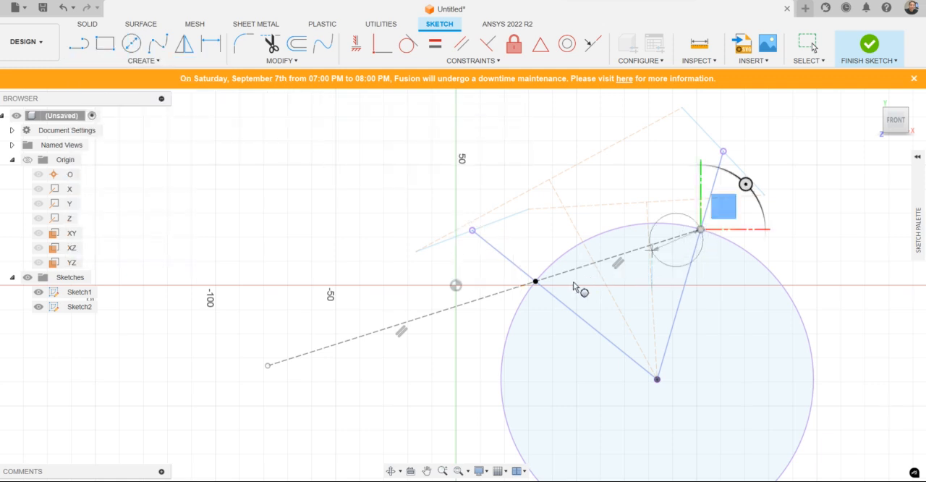
click(536, 281)
key(Escape)
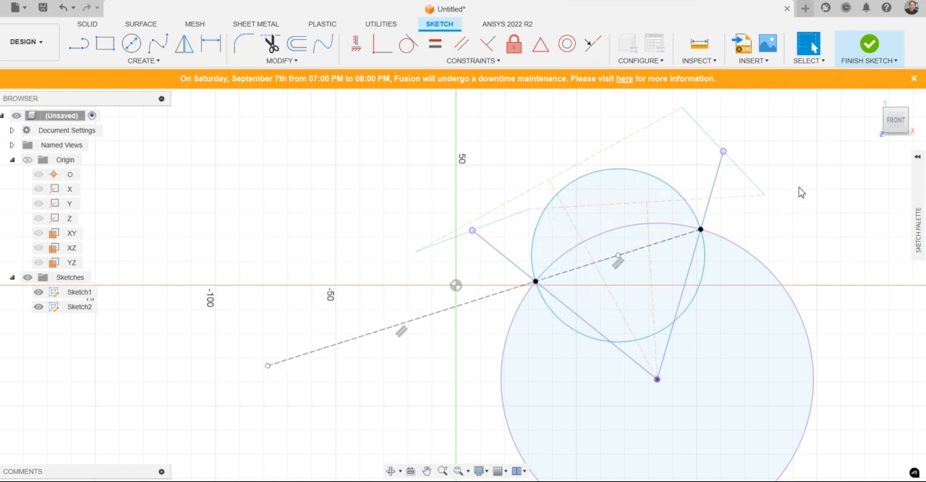
click(690, 209)
key(x)
click(809, 237)
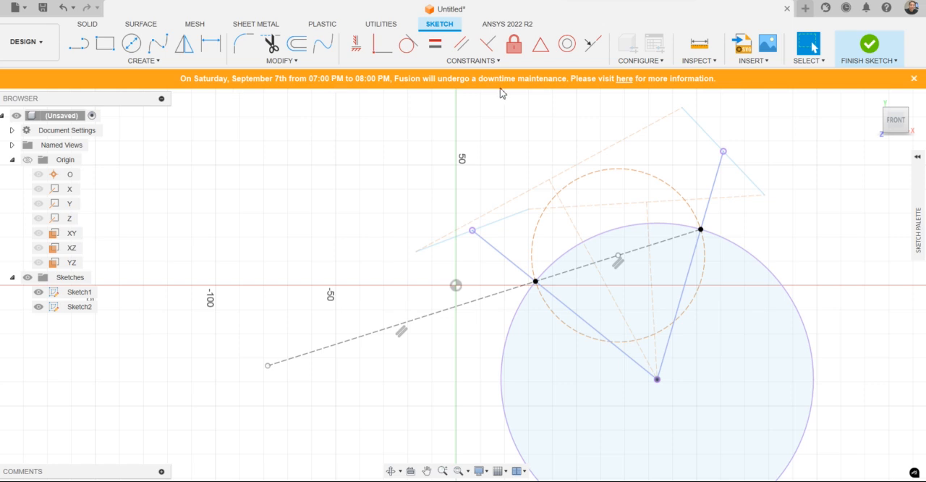
Step: Try to copy the small construction circle point-to-point from its centre to the free end of the outward line
click(680, 194)
right_click(679, 194)
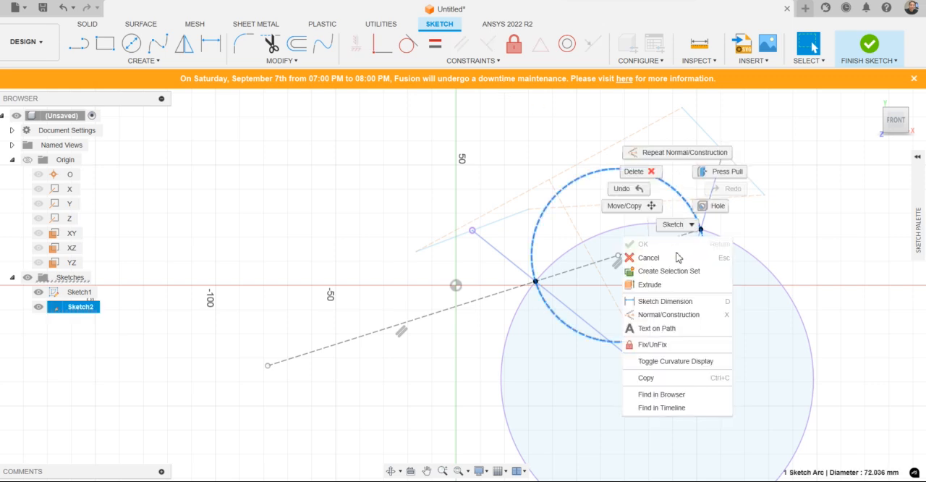
click(646, 209)
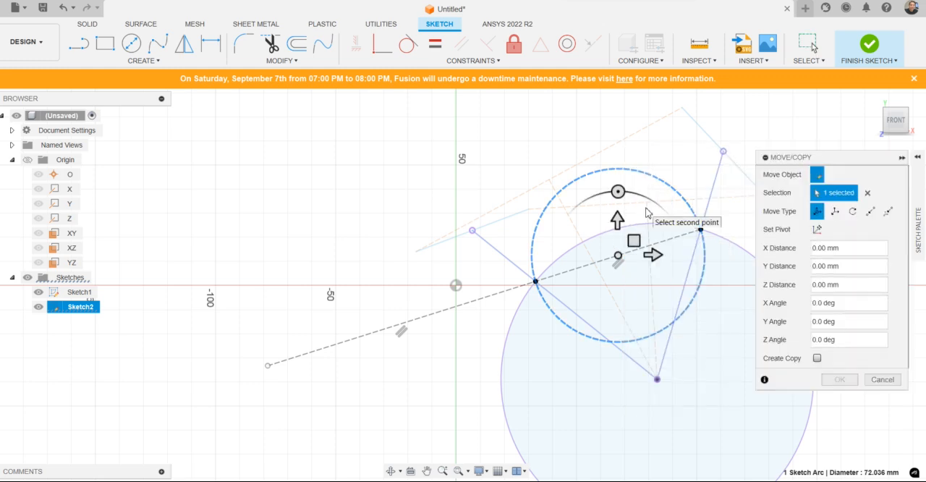
click(871, 210)
click(817, 266)
click(832, 230)
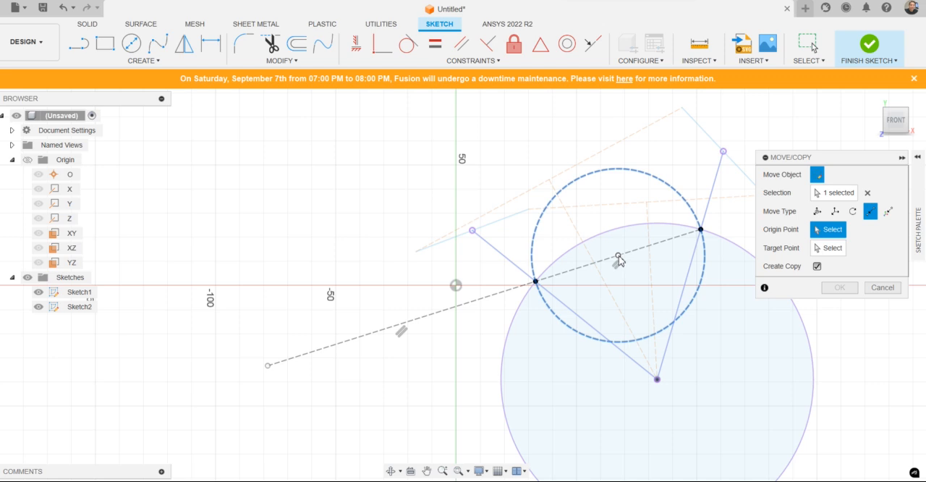
click(618, 257)
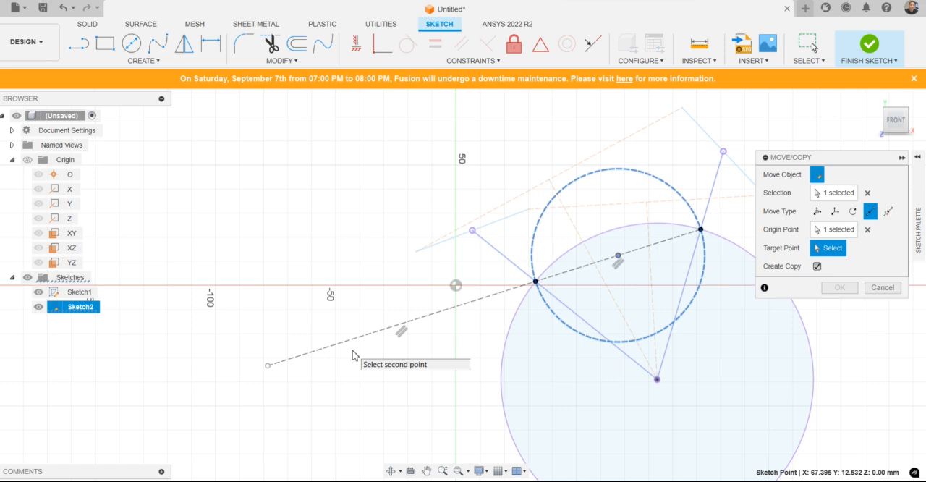
click(268, 367)
key(Escape)
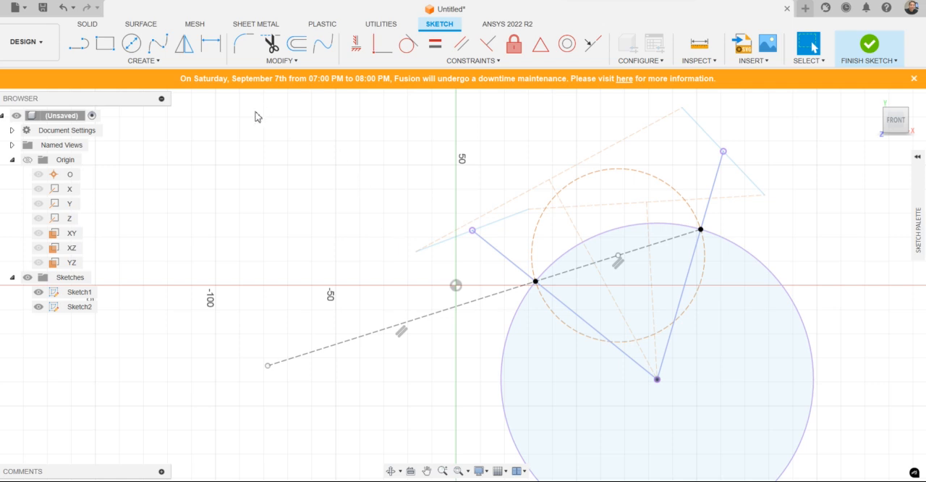
Step: Place a sketch point on the outward construction line, about 120 mm from the small construction circle's centre, and fix it in place
click(149, 62)
click(128, 188)
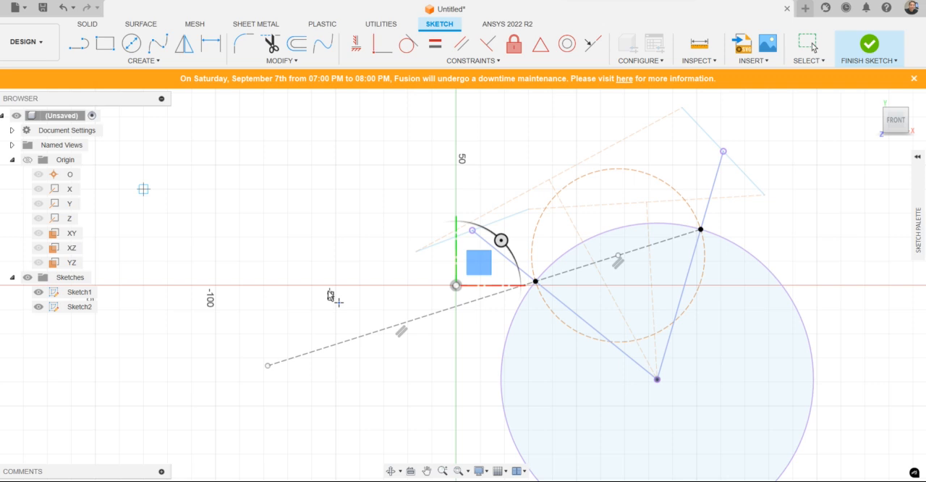
click(343, 343)
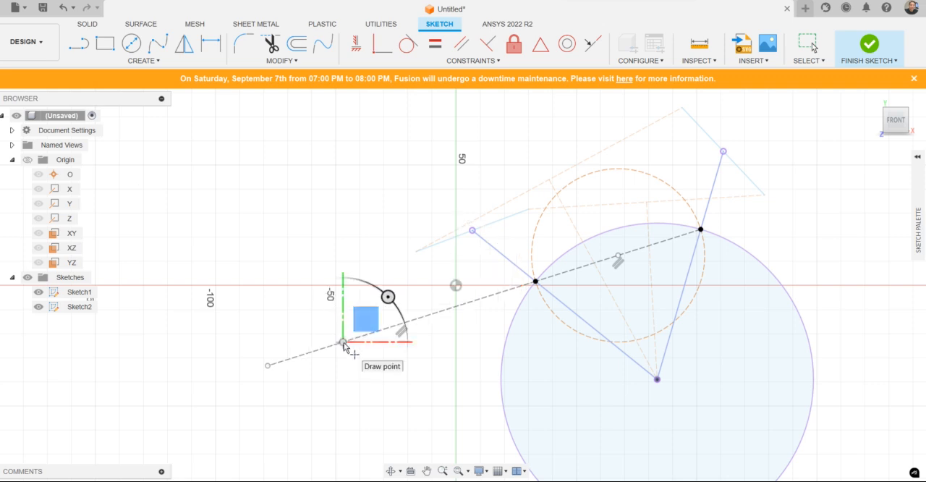
key(Escape)
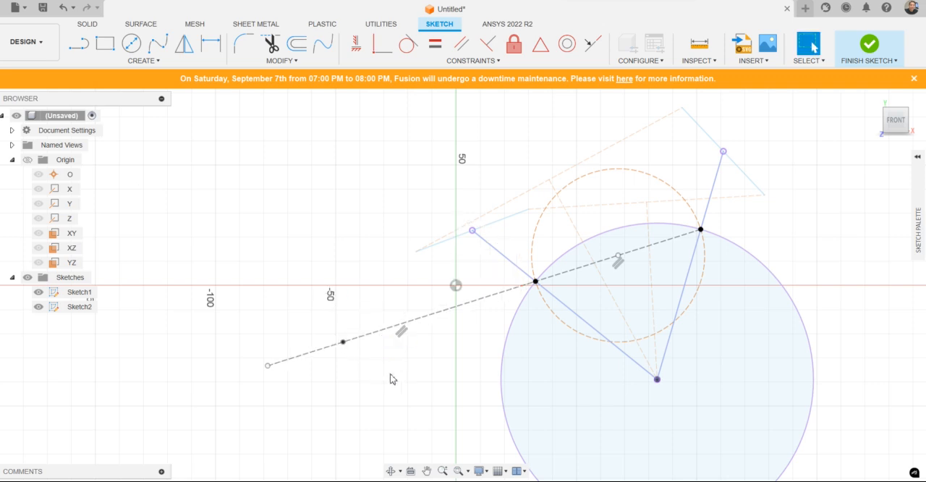
click(514, 44)
click(343, 342)
key(Escape)
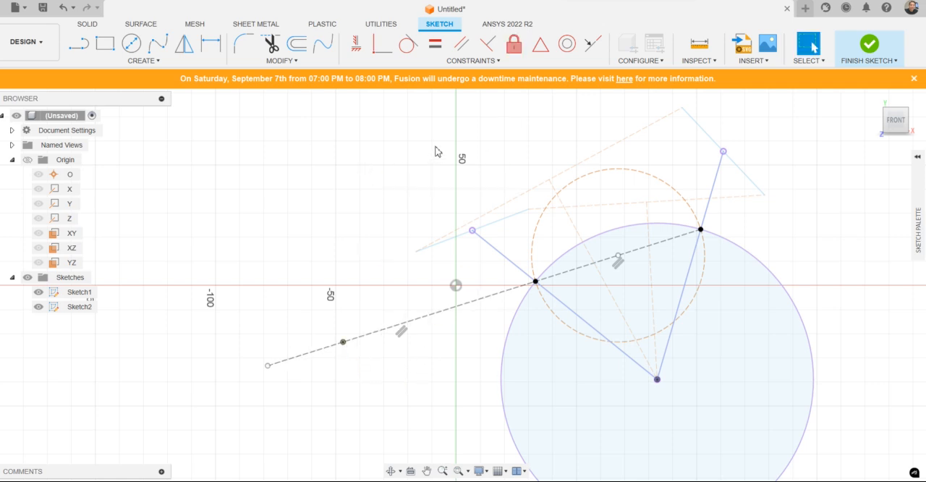
Step: Copy the small construction circle point-to-point from its centre to the fixed point on the outward line
click(131, 45)
key(Escape)
click(694, 215)
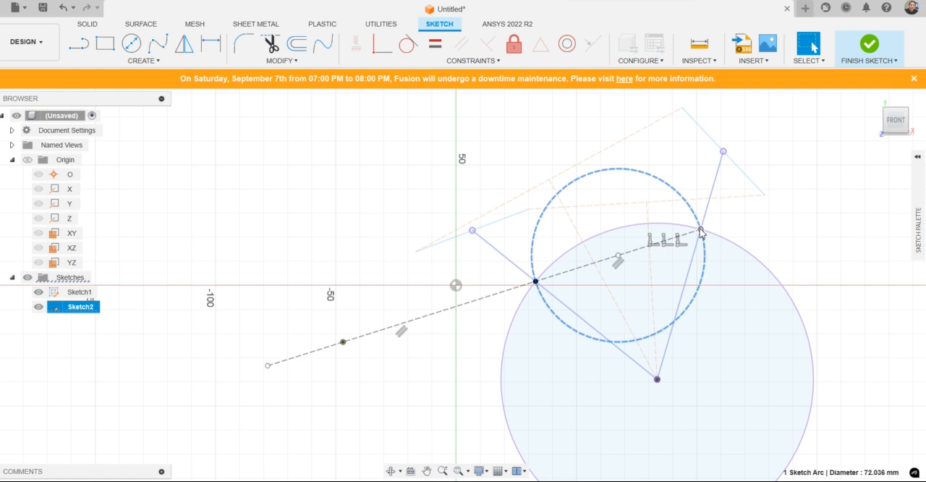
click(701, 231)
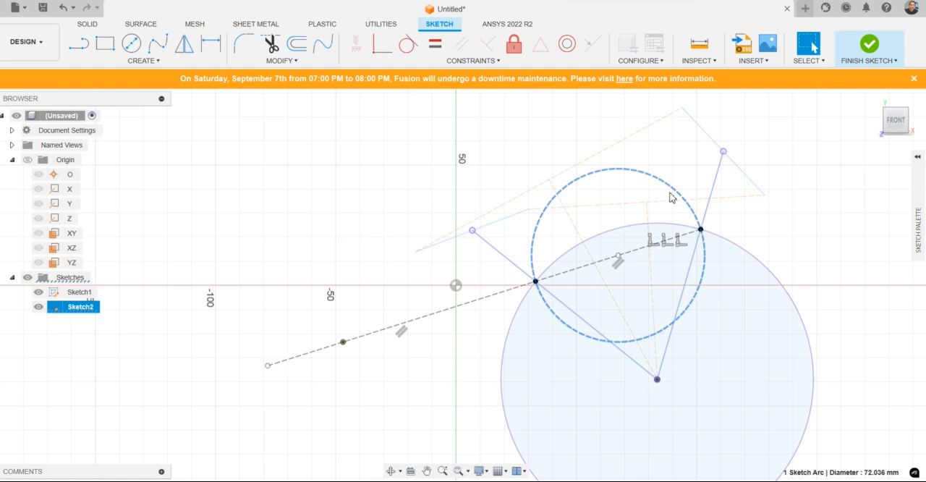
right_click(705, 285)
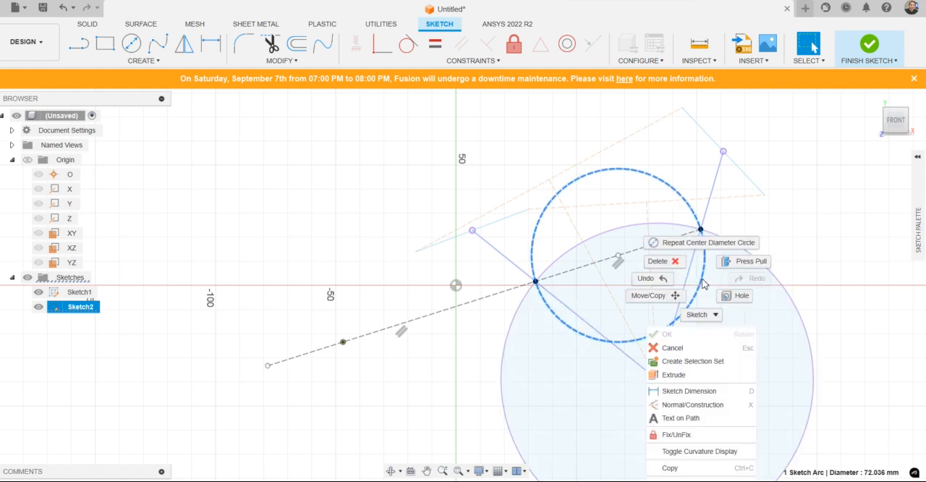
click(658, 296)
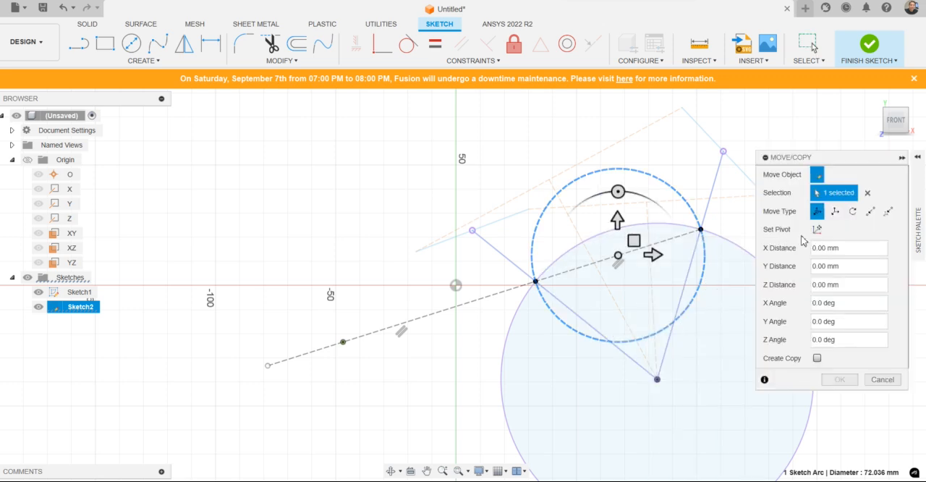
click(871, 211)
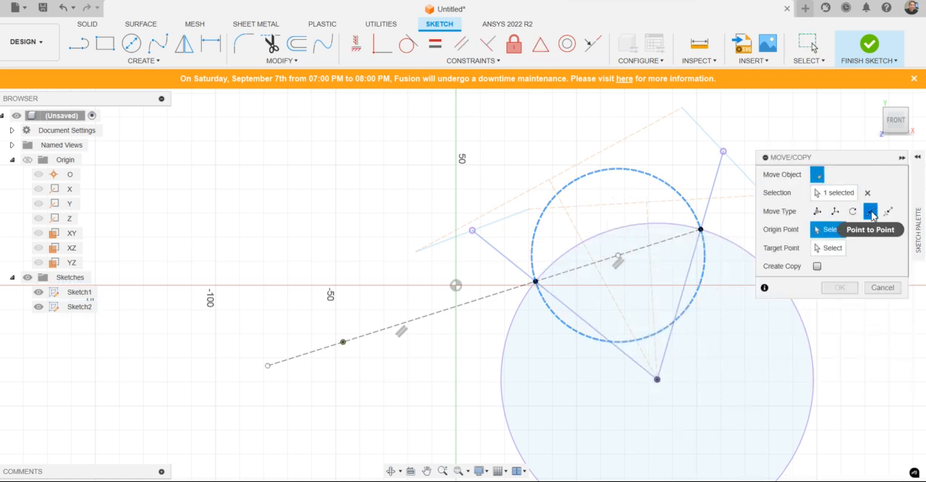
click(829, 230)
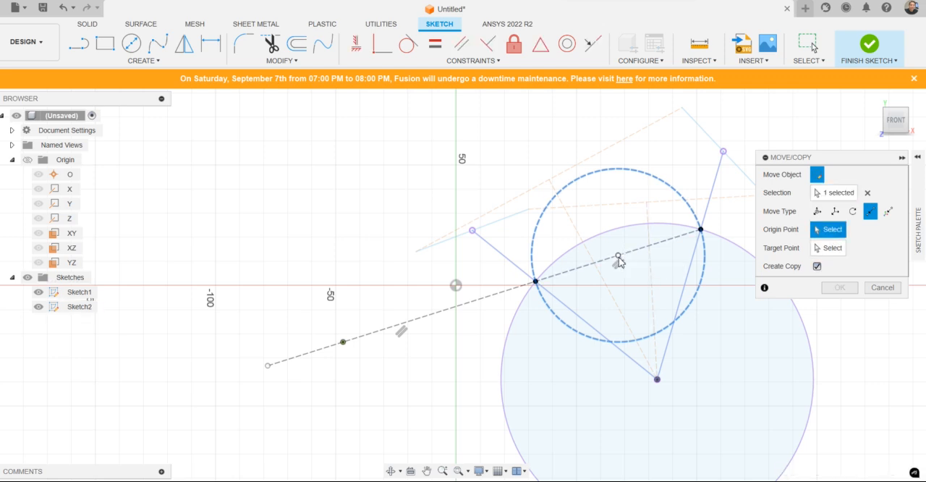
click(618, 257)
click(343, 342)
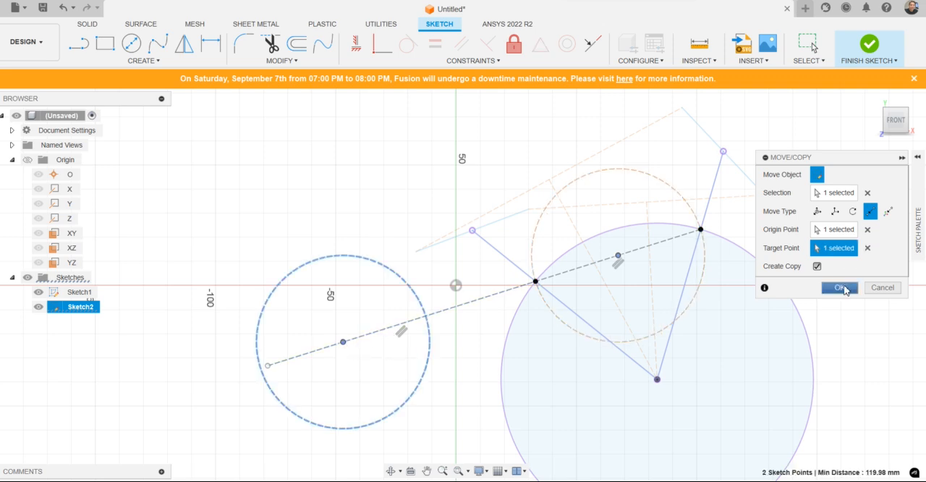
click(841, 288)
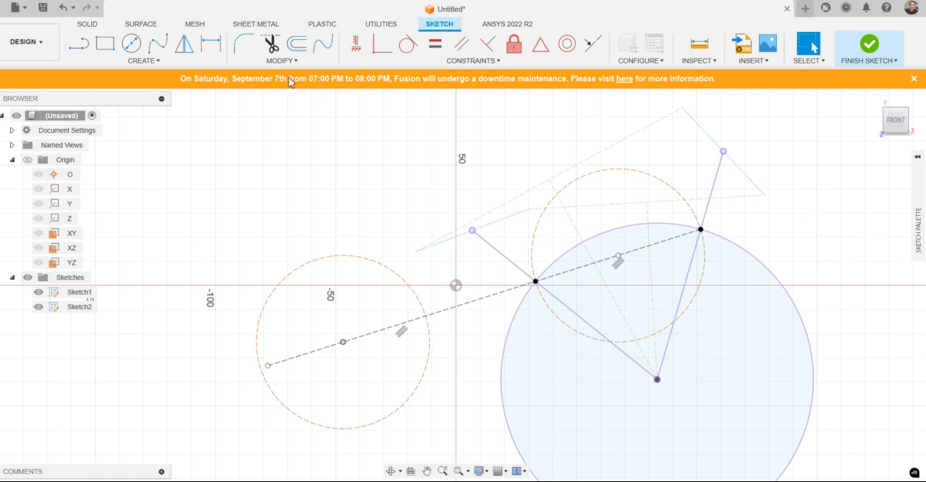
Step: Draw a line about 36 mm long from the fixed point along the construction line to the copied circle's edge
click(82, 47)
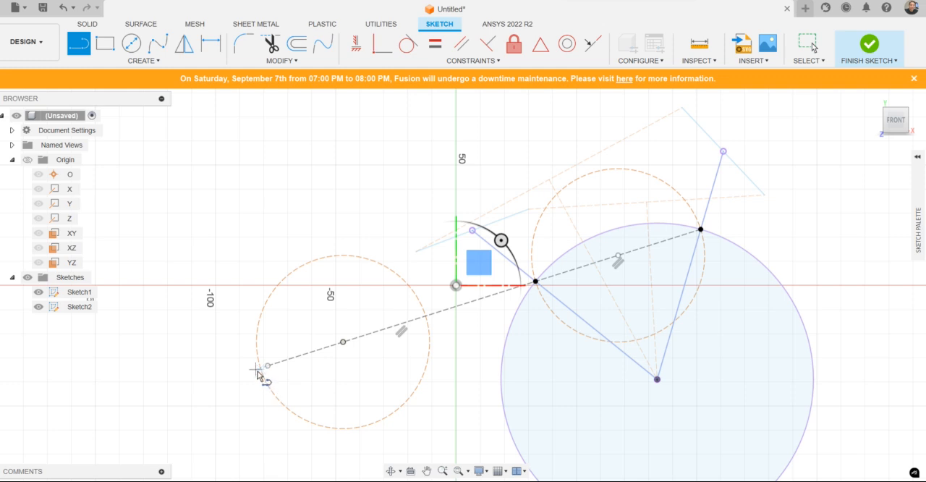
click(343, 342)
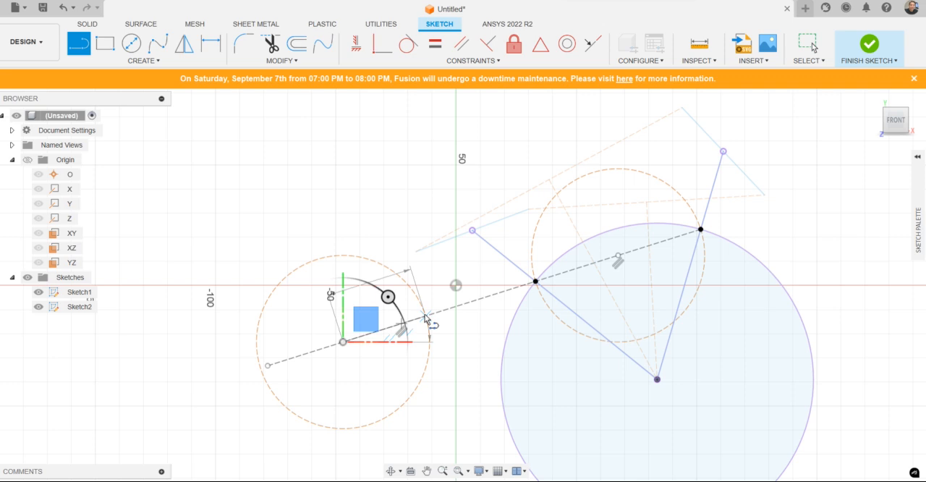
click(426, 316)
key(Escape)
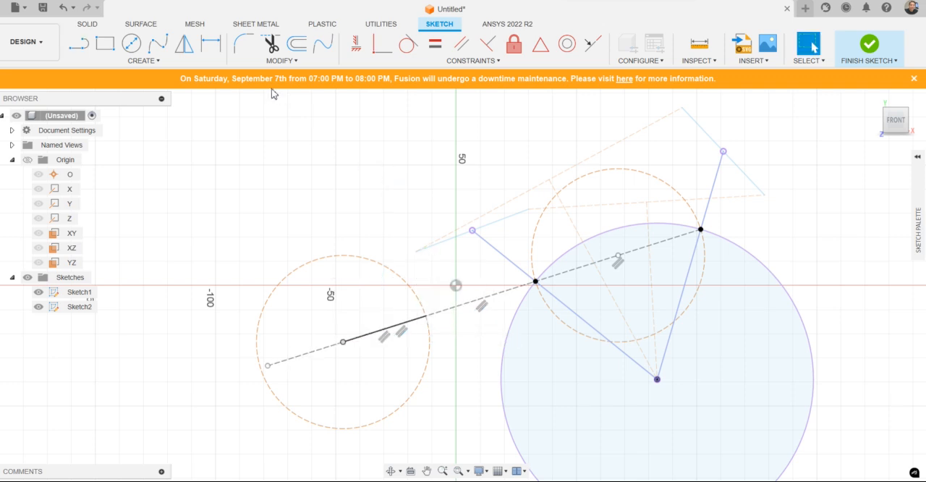
Step: Convert the copied circle to normal geometry, then delete it and the original small construction circle
click(366, 260)
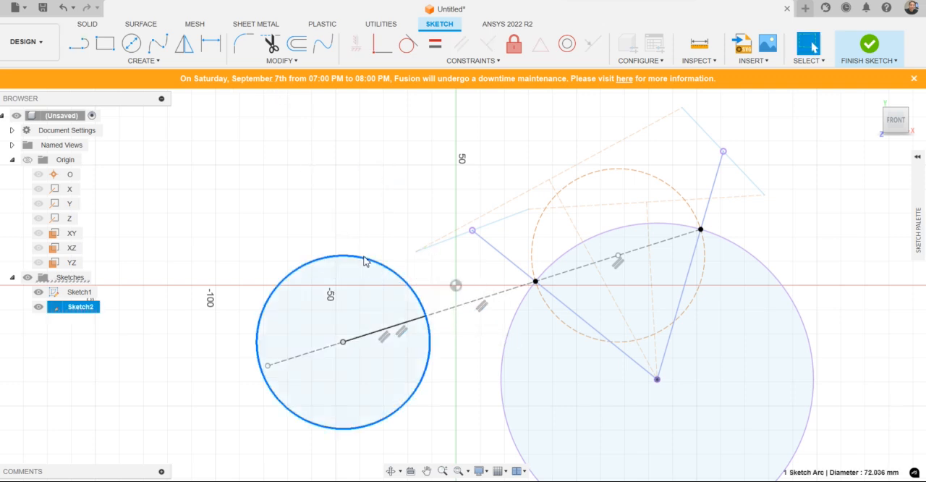
key(x)
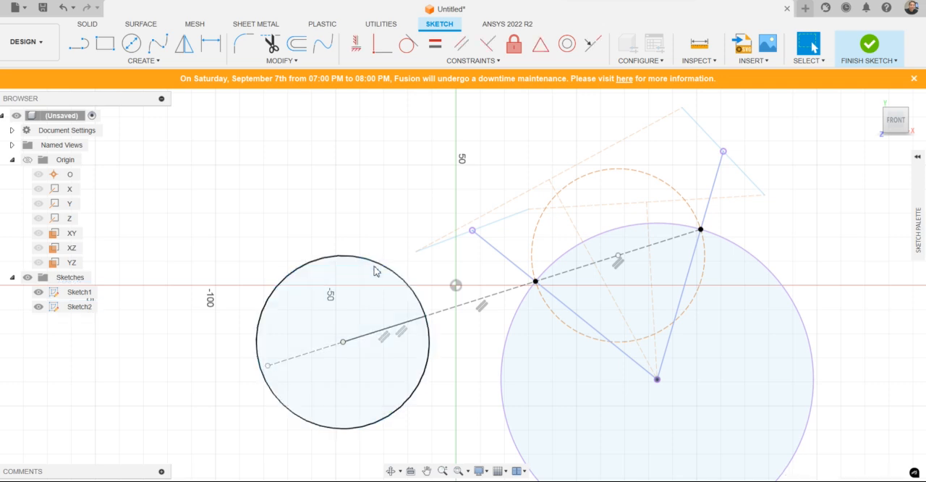
click(379, 264)
key(Delete)
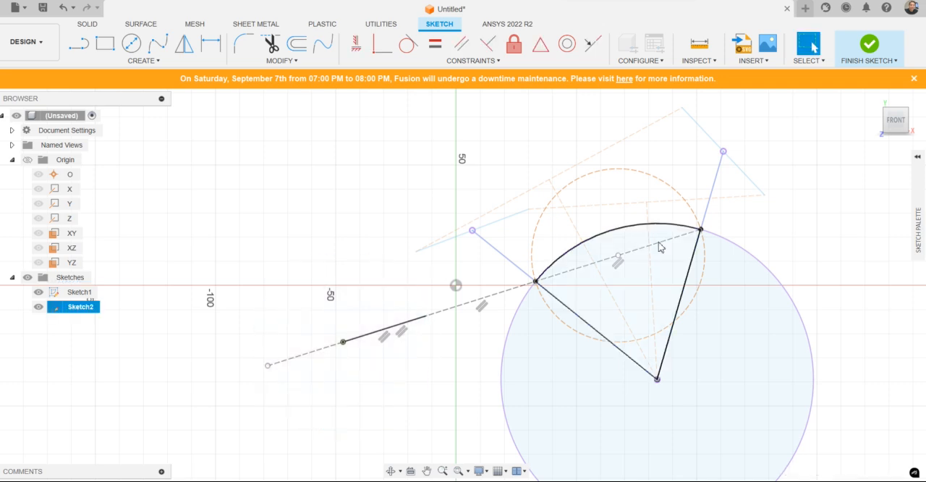
click(679, 193)
key(Delete)
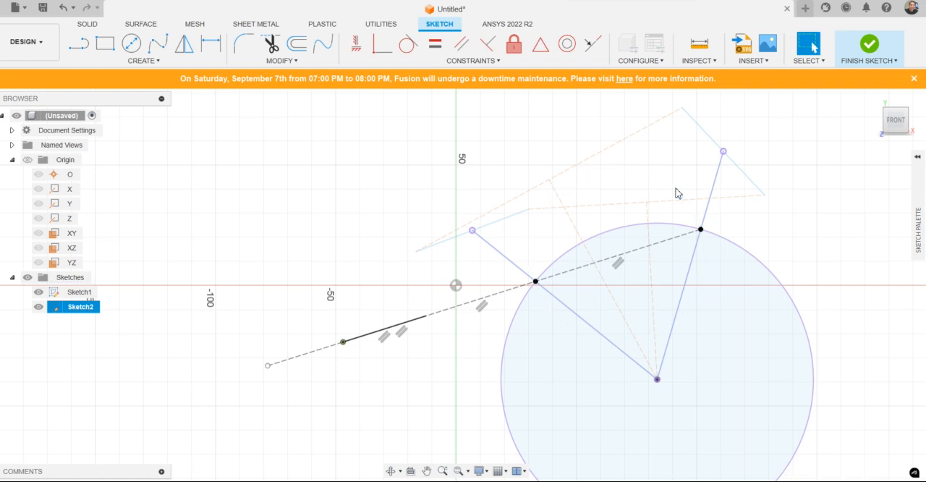
Step: Draw a line about 120 mm long from the short line's free end to the chord's far endpoint on the large circle
click(78, 45)
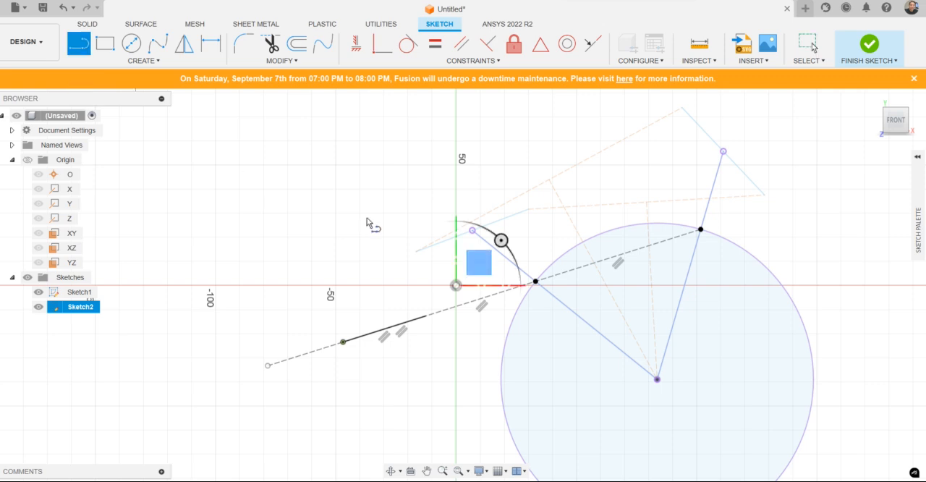
click(426, 316)
click(701, 230)
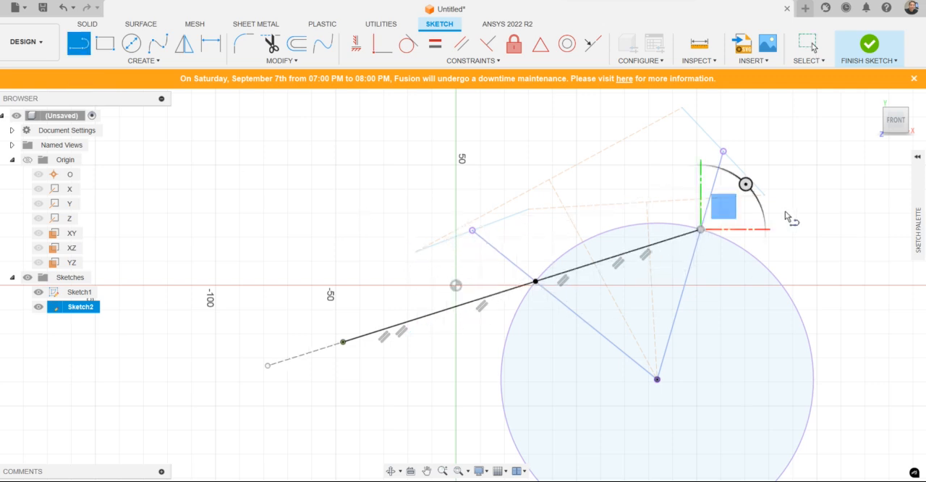
key(Escape)
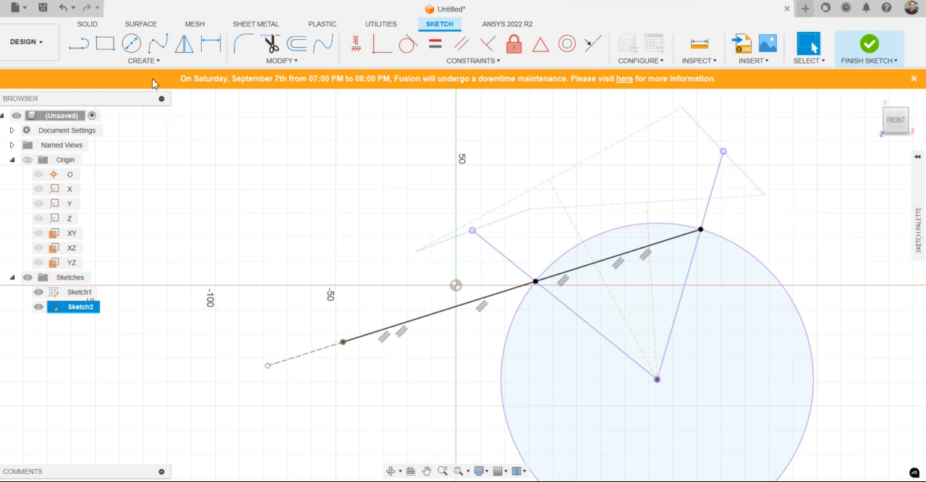
Step: Dimension the length of the short line that starts at the fixed point
click(210, 43)
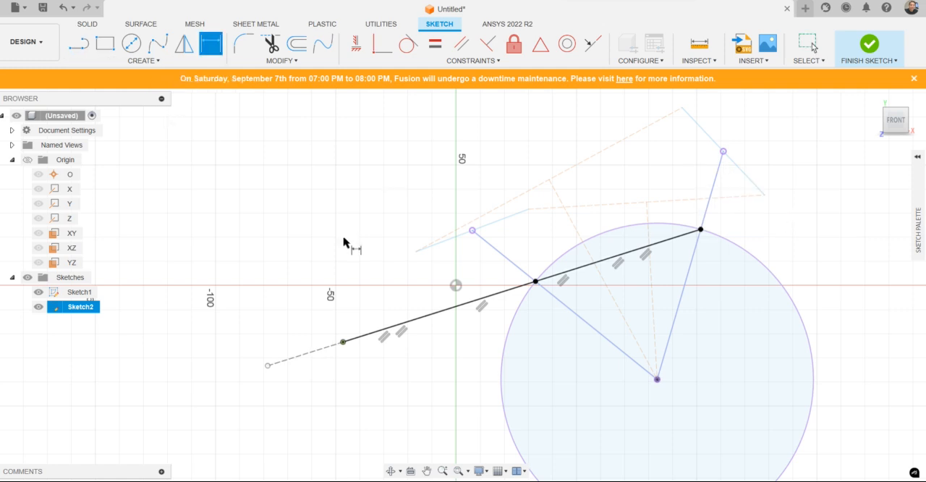
click(403, 326)
click(374, 326)
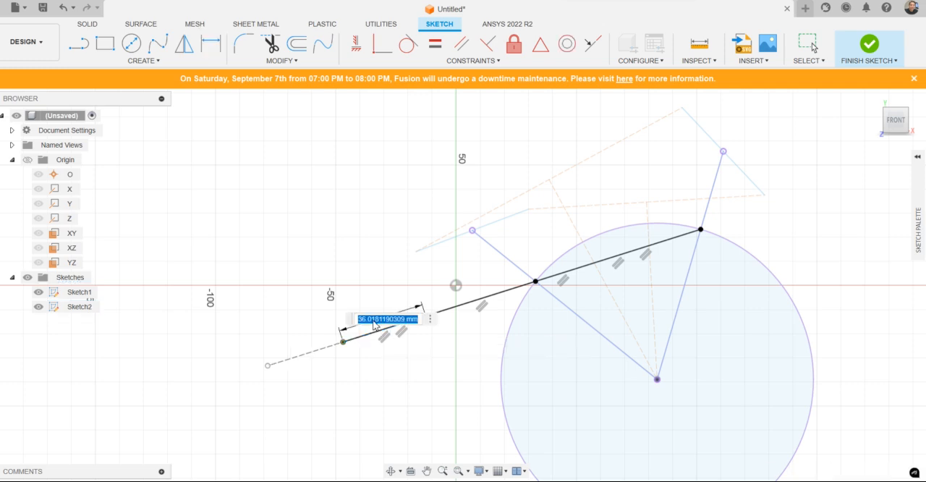
key(Return)
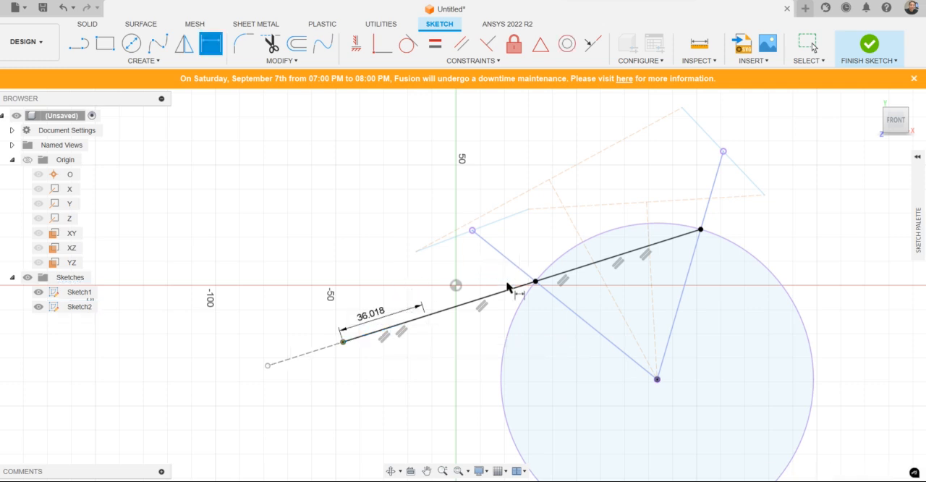
Step: Try to dimension the length of the long line running to the chord's far endpoint
click(512, 290)
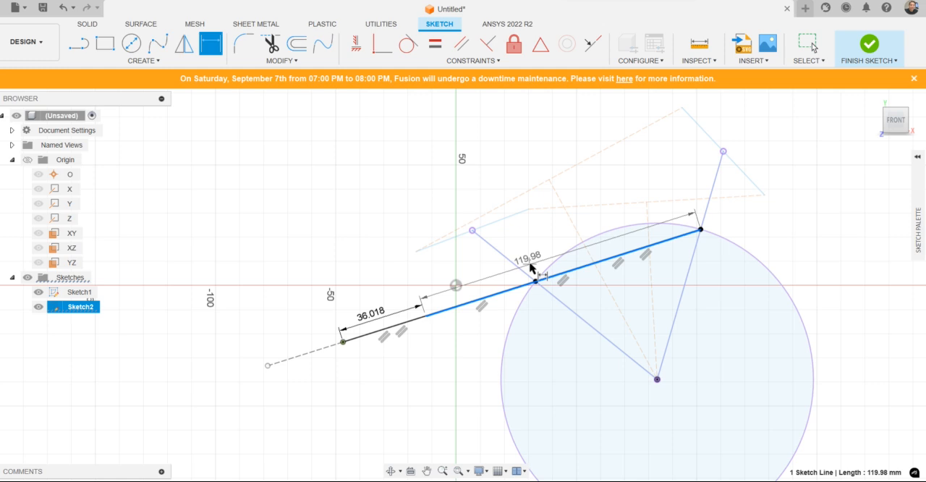
click(533, 268)
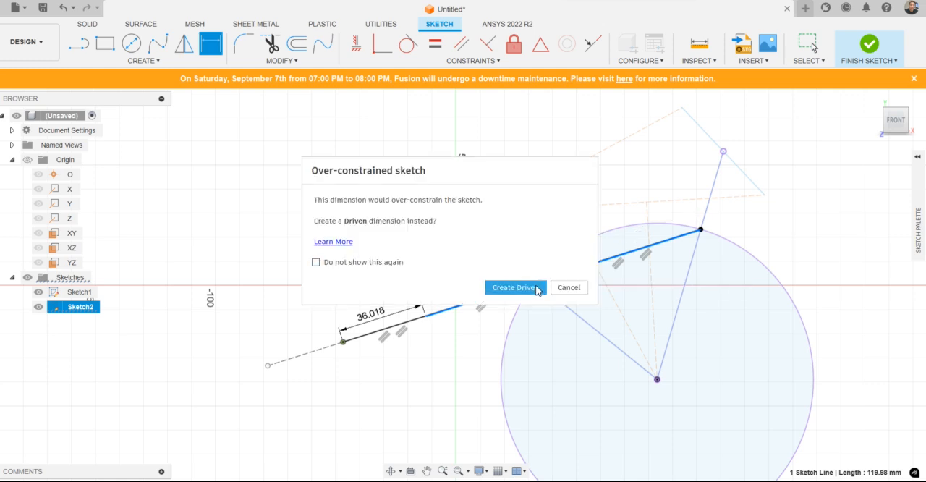
click(564, 290)
key(Escape)
key(Escape)
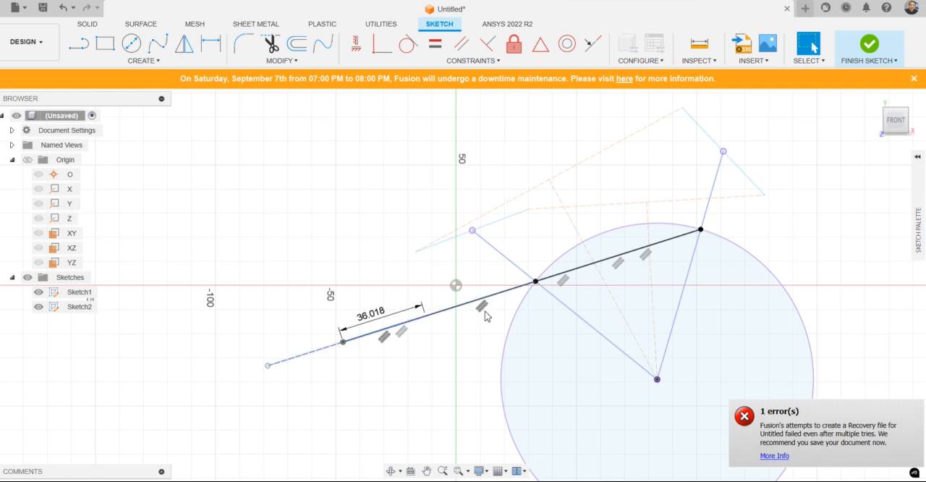
Step: Delete the parallel constraints on the outward construction line, the chord, the short line and the long line
click(322, 355)
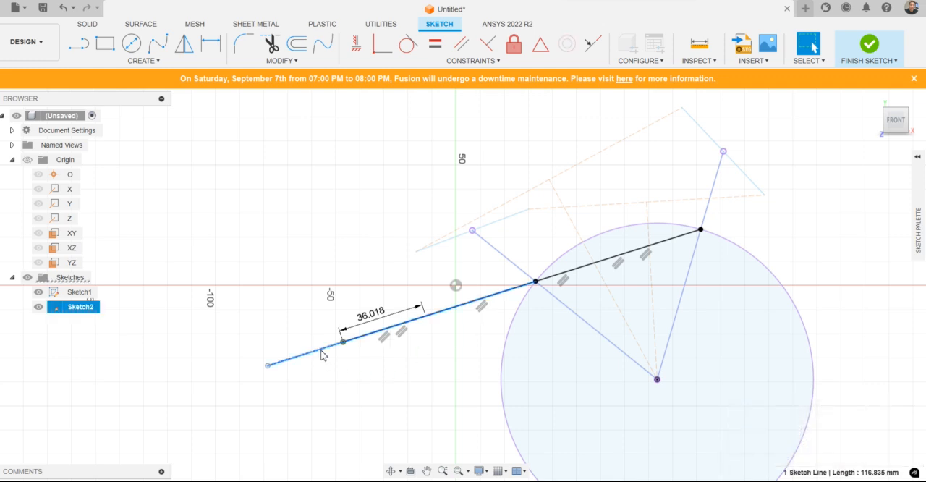
click(401, 333)
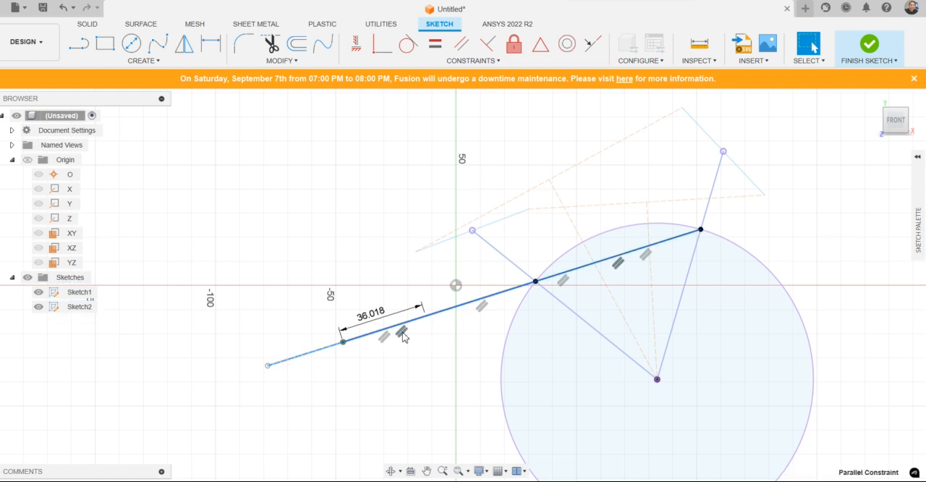
key(Delete)
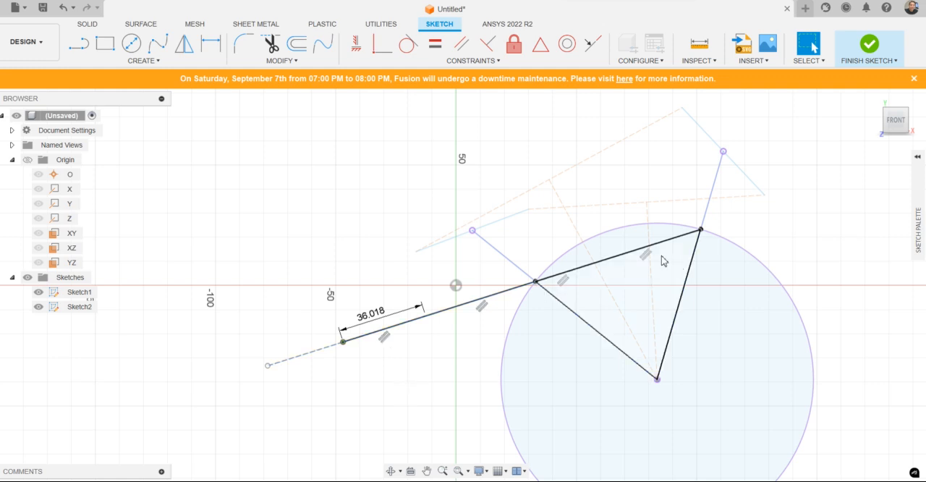
click(565, 283)
key(Delete)
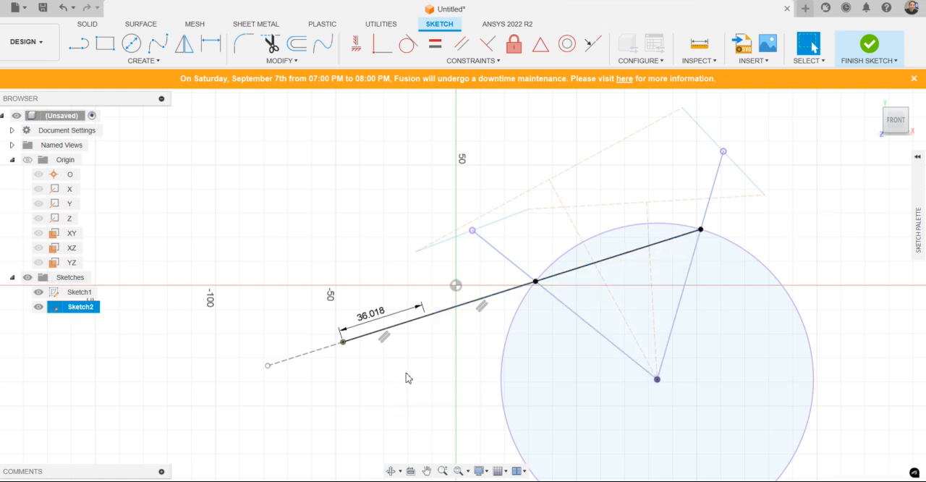
click(386, 338)
key(Delete)
Step: Delete the outward construction line that extends past the fixed point
click(210, 43)
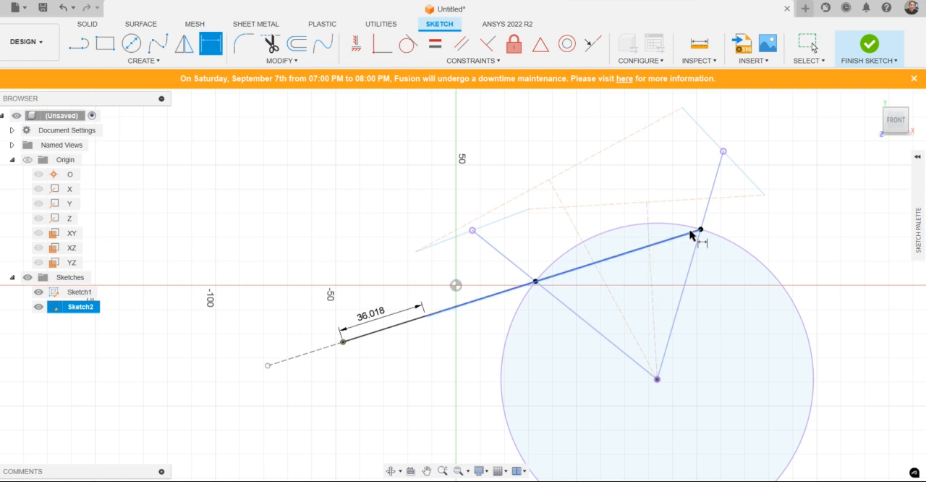
key(Escape)
click(320, 349)
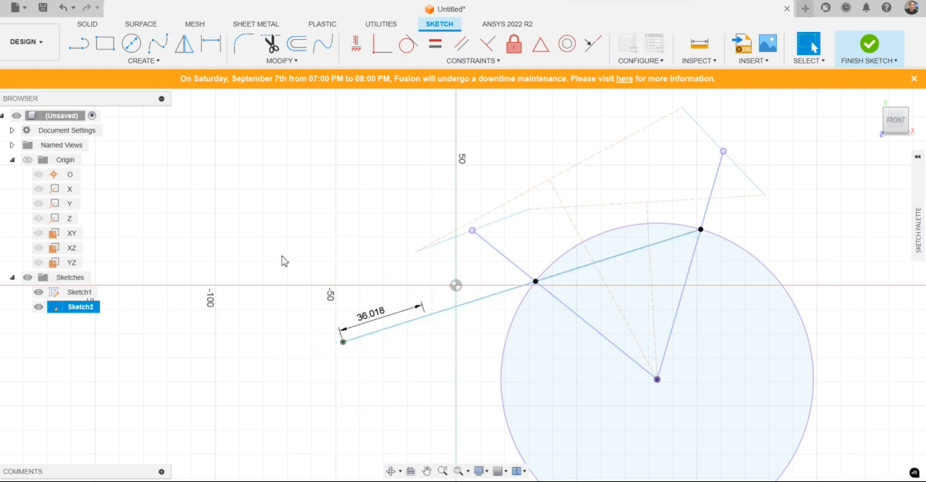
Step: Try to draw the long link from the short crank line's free end to the chord's far endpoint
click(79, 43)
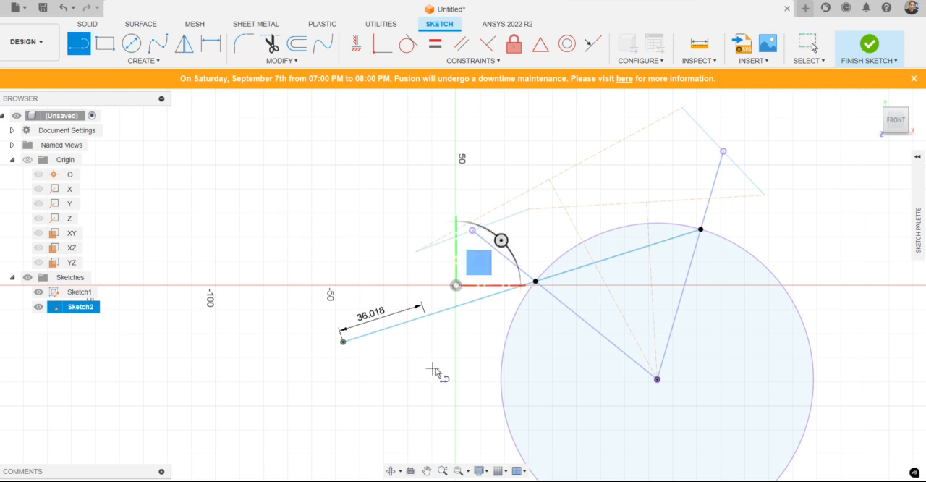
click(426, 316)
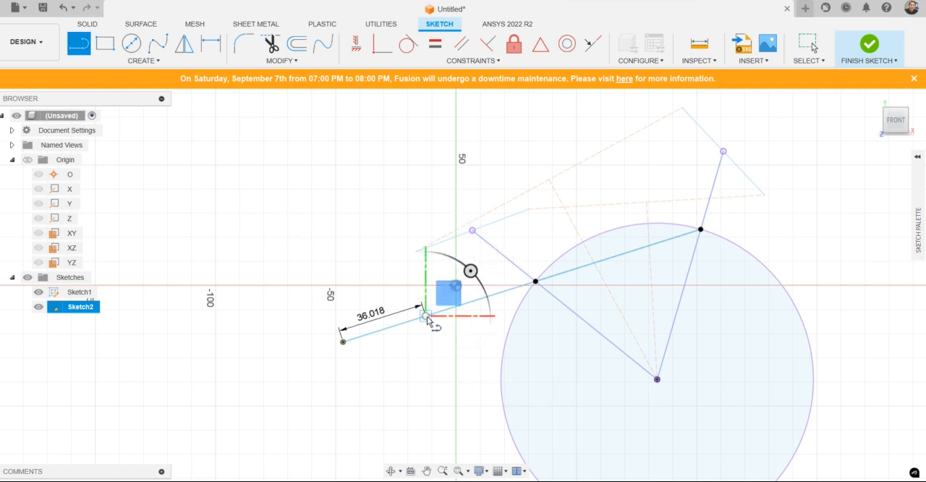
click(700, 229)
key(Escape)
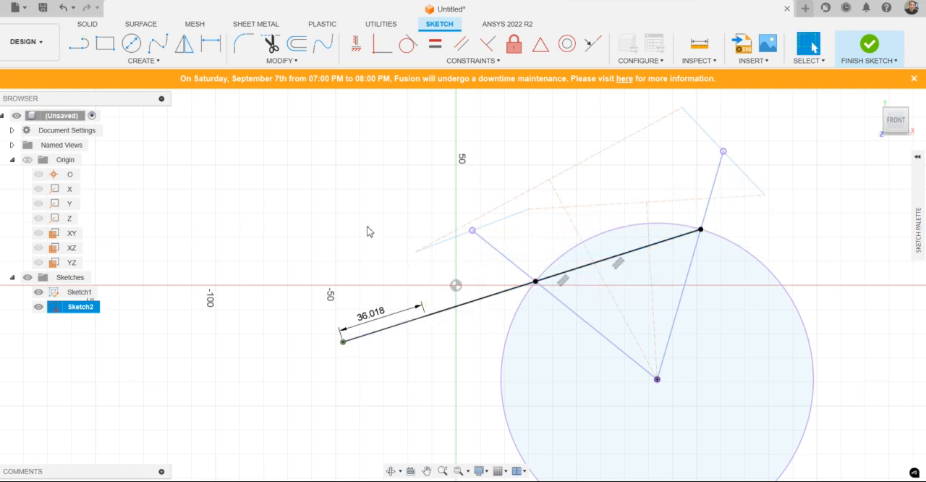
Step: Redraw the long link as a line from the short crank line's free end to the chord's far endpoint on the circle
click(79, 43)
click(456, 286)
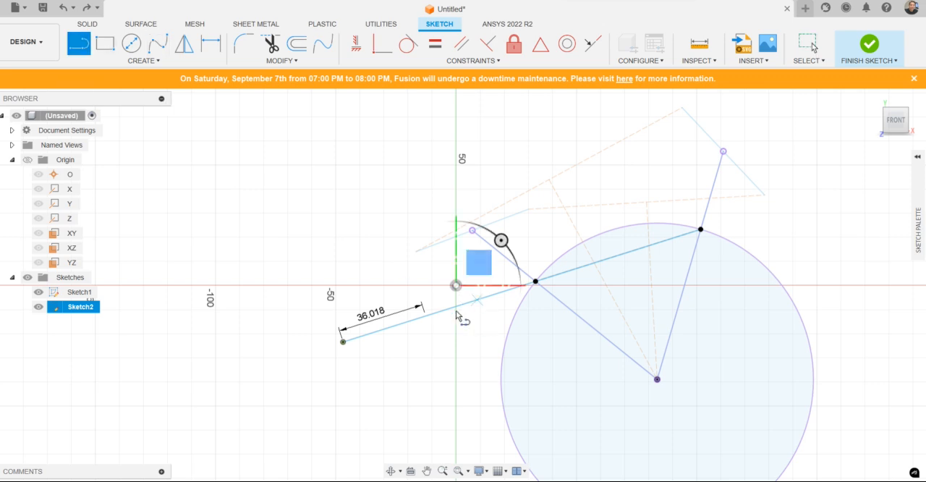
click(425, 316)
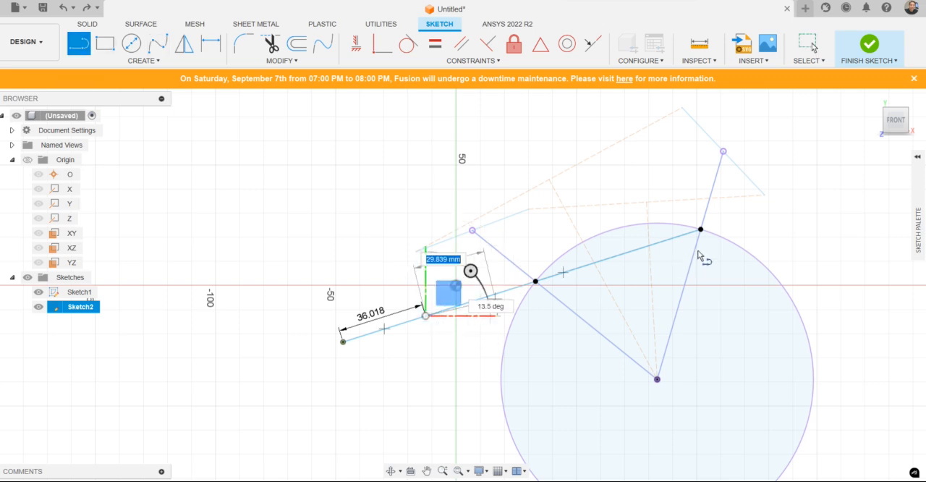
click(700, 230)
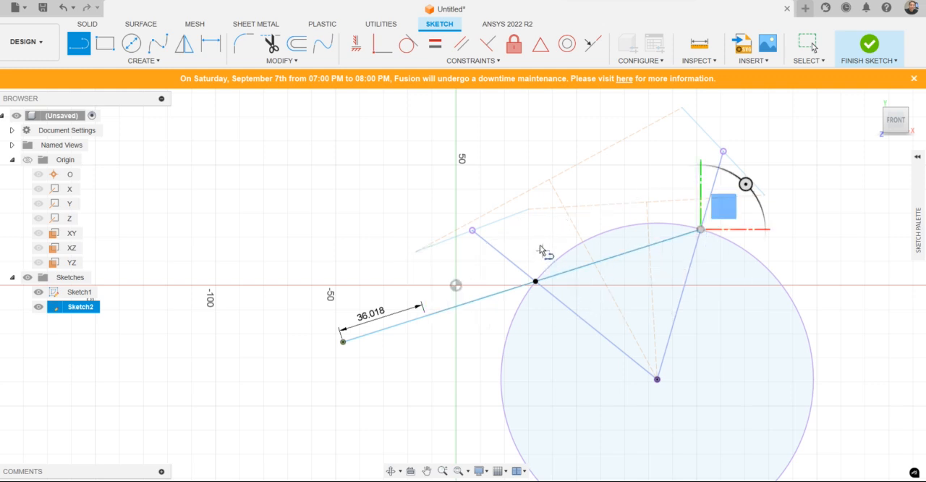
key(Escape)
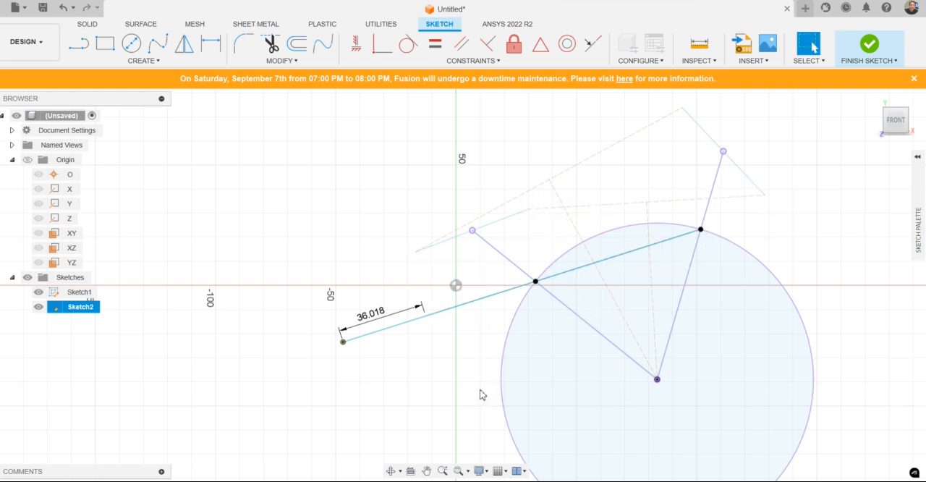
Step: Dimension the length of the long link between the crank's end and the chord's far endpoint
click(211, 43)
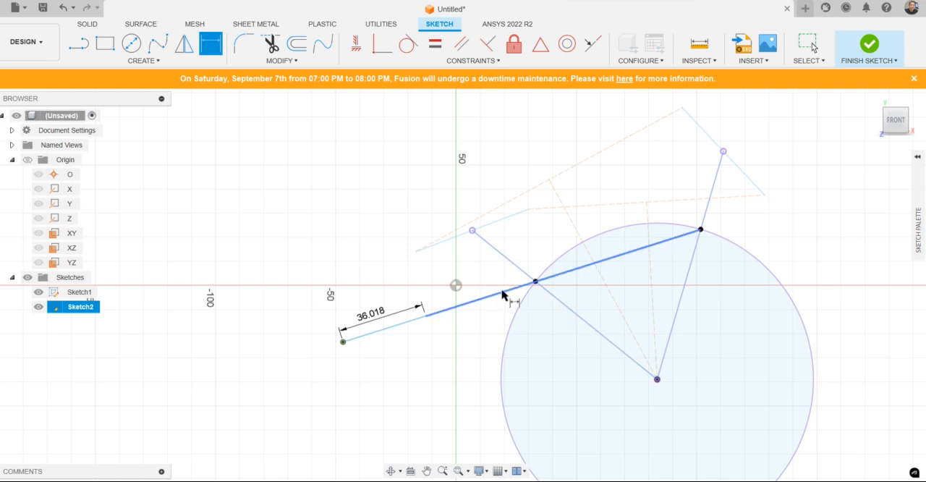
click(508, 290)
click(497, 276)
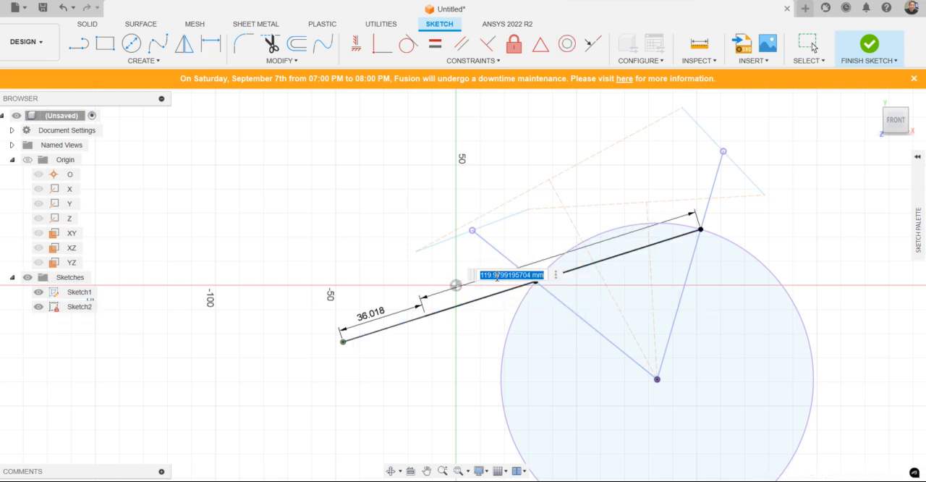
key(Return)
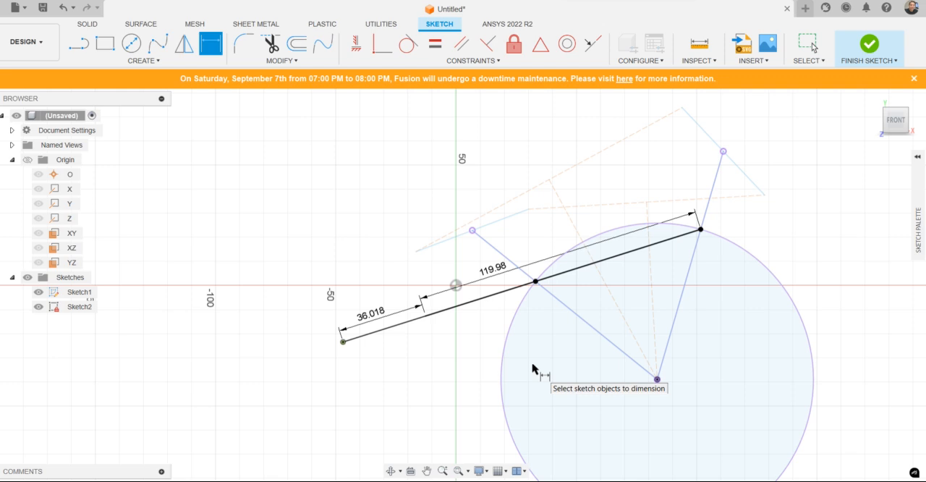
key(Escape)
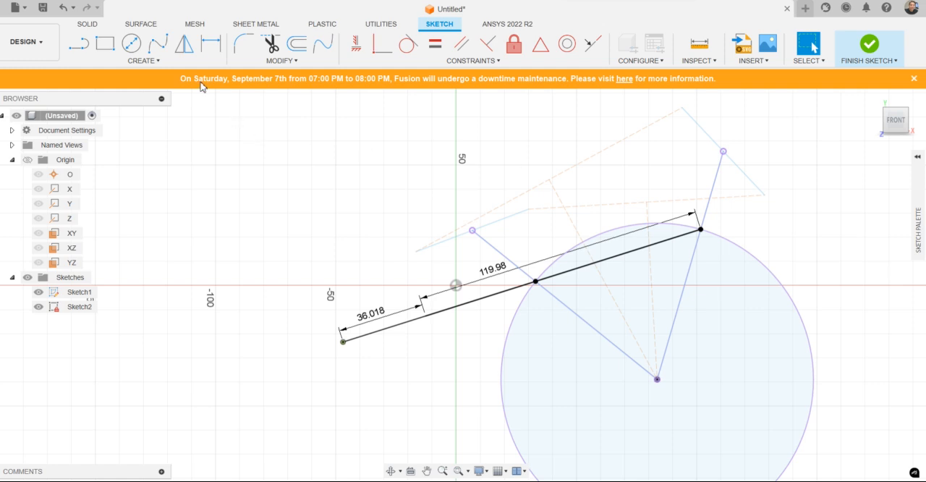
Step: Try to draw a rocker line from the circle's centre to the long link's far endpoint
click(79, 43)
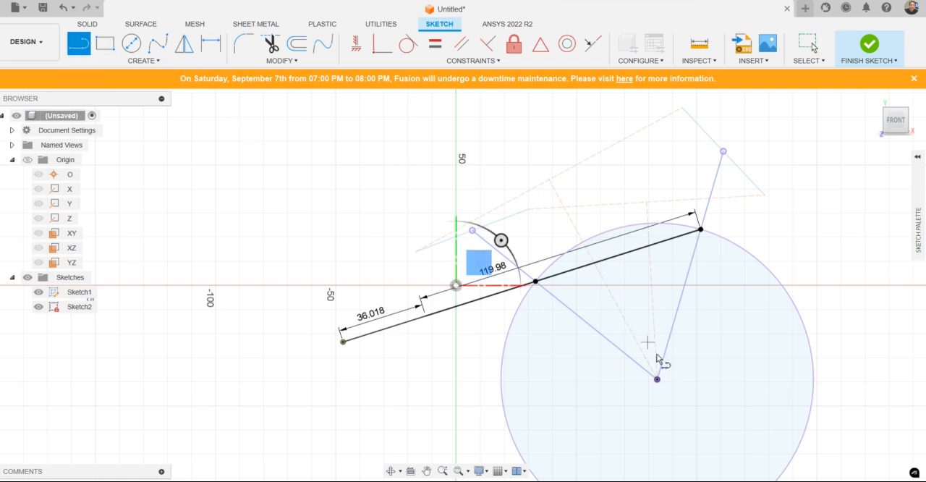
click(657, 379)
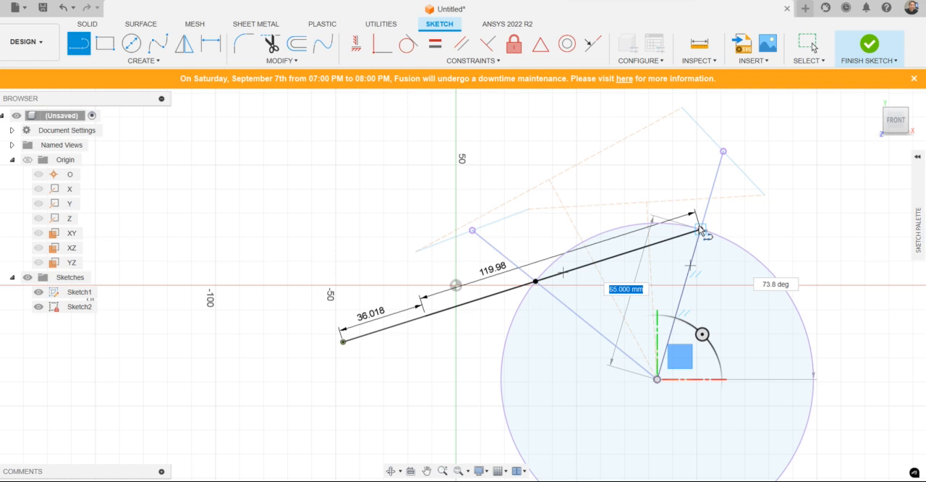
click(699, 229)
key(Escape)
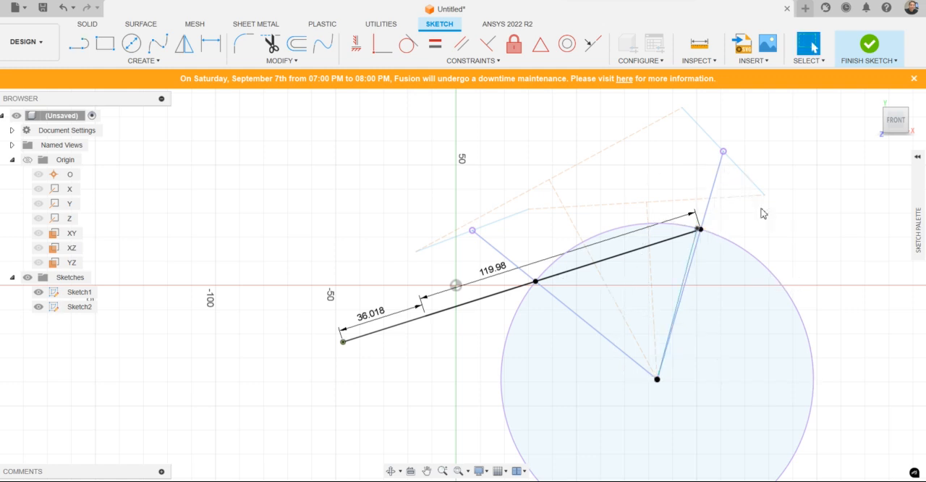
Step: Draw the rocker as a line from the circle's centre exactly to the long link's far endpoint
click(78, 44)
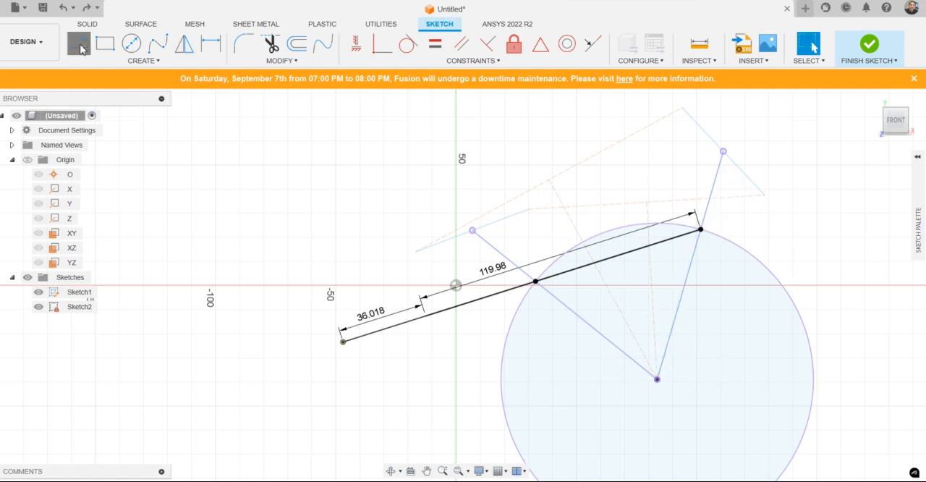
click(657, 379)
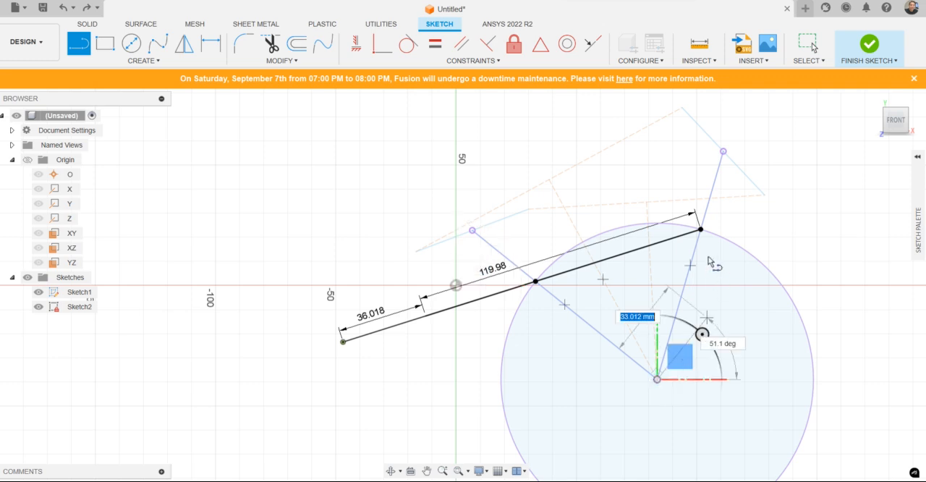
click(701, 231)
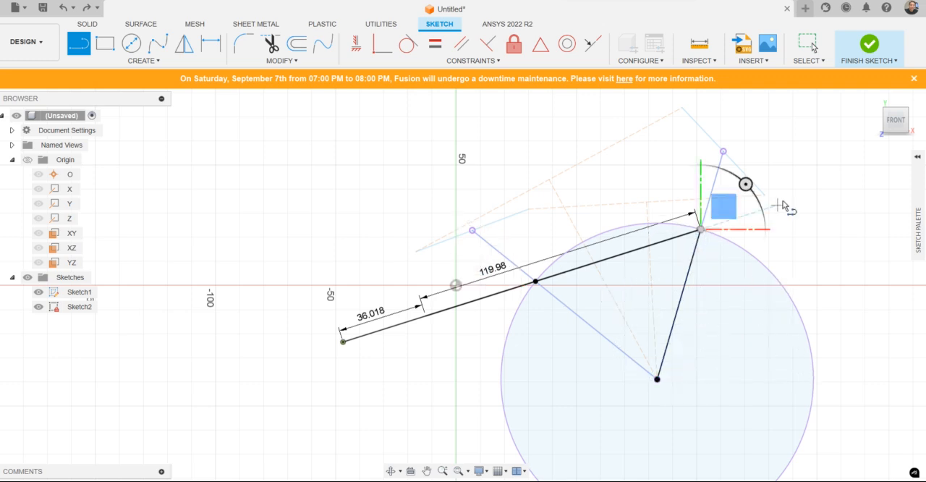
key(Escape)
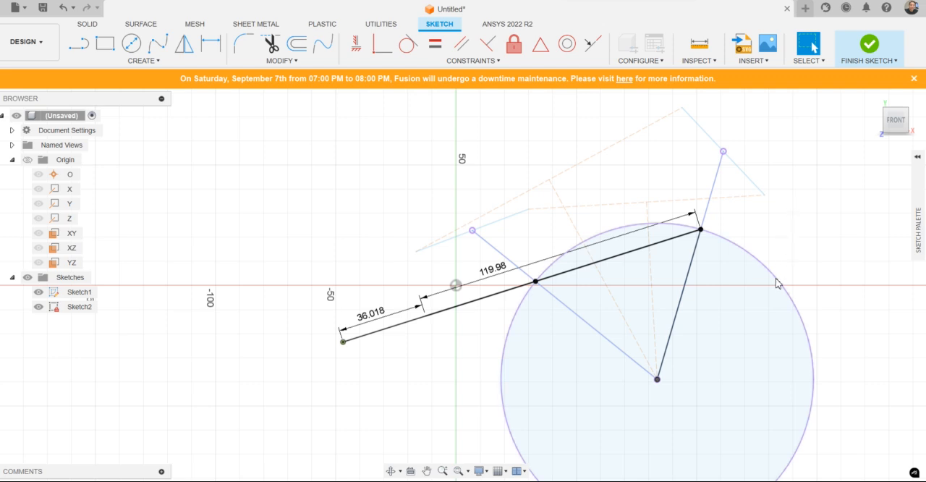
Step: Hide Sketch1 and delete the purple projected circle and both projected lines running from its centre in Sketch2
click(38, 291)
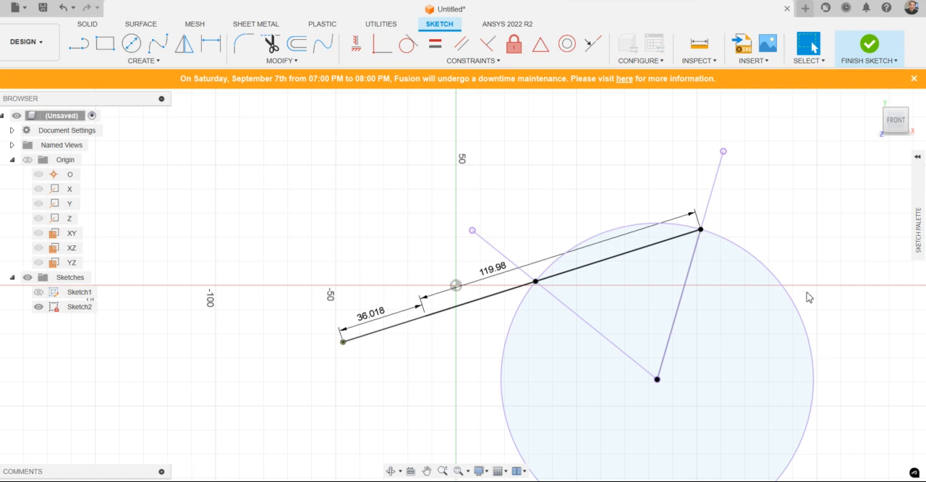
click(778, 281)
key(Delete)
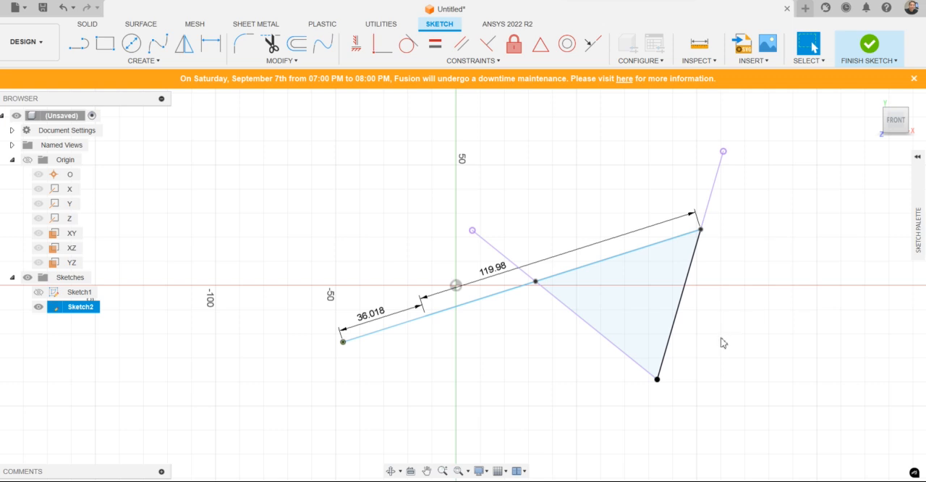
click(485, 242)
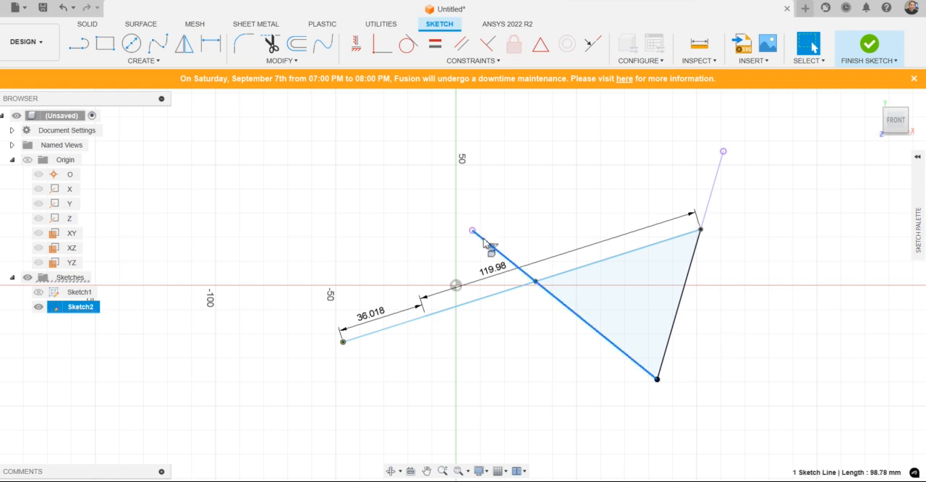
key(Delete)
click(714, 174)
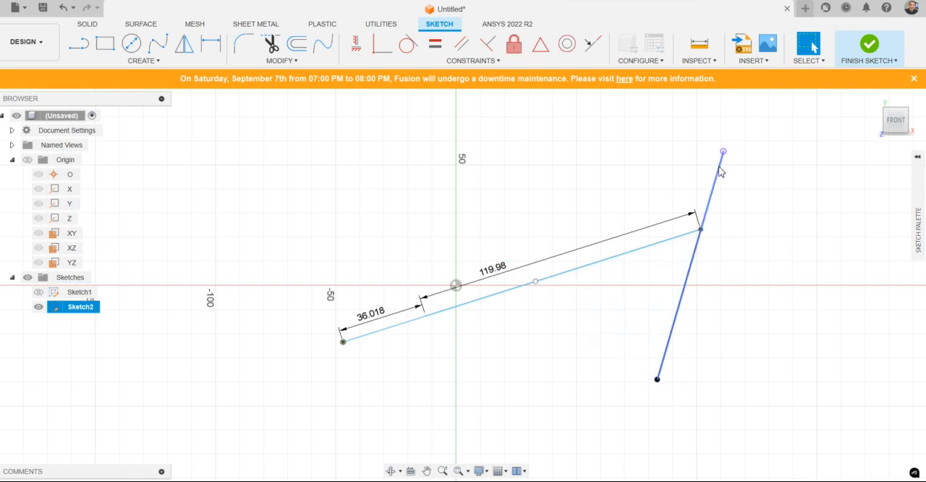
key(Delete)
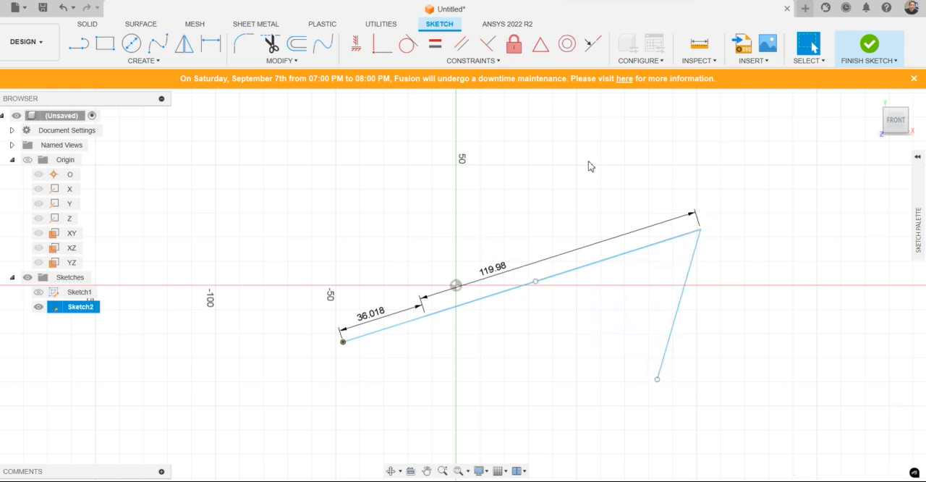
Step: Dimension the length of the rocker line
click(210, 44)
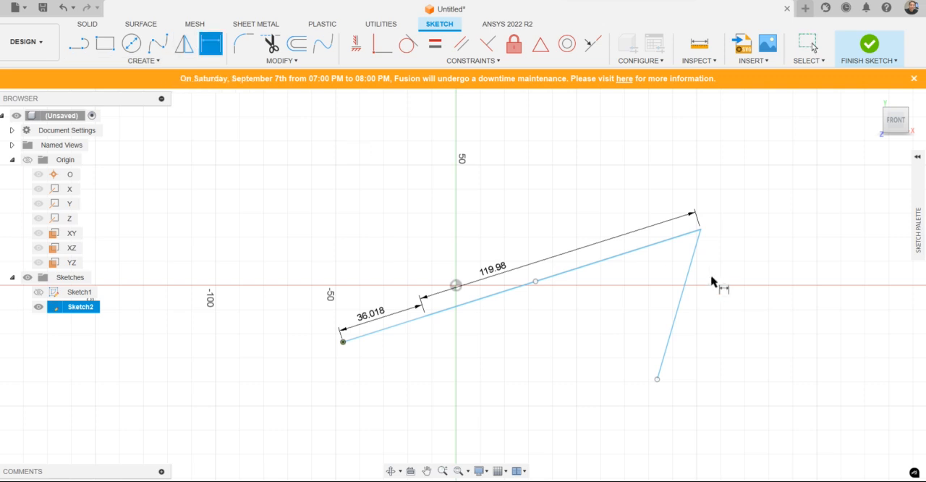
click(681, 301)
click(699, 312)
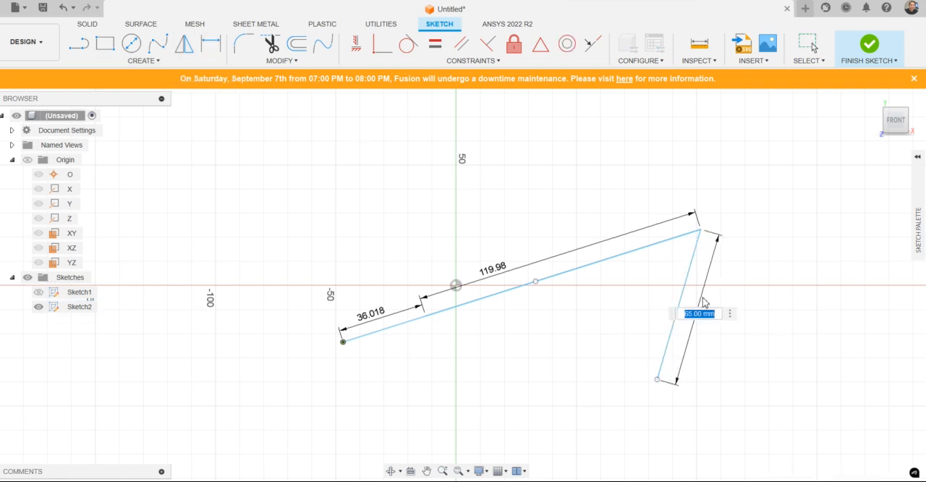
key(Return)
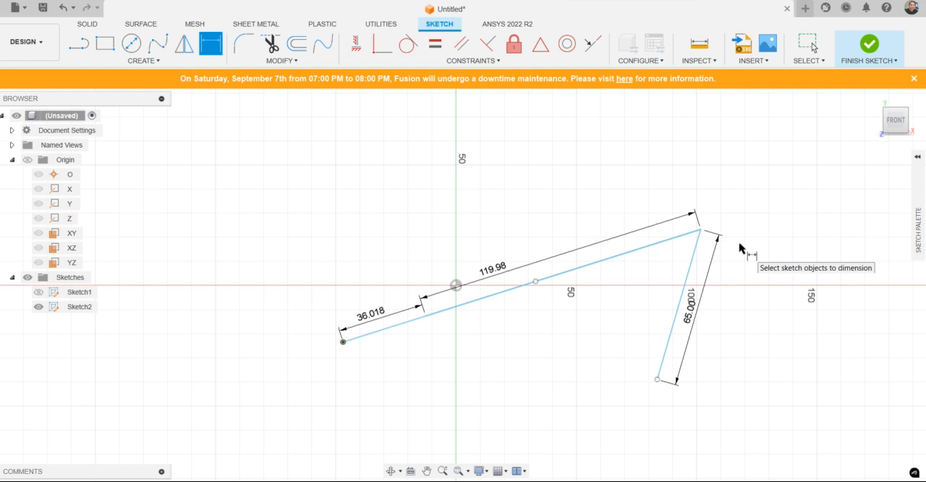
Step: Draw a line from the crank's fixed point to the rocker's lower endpoint and convert it to construction
click(79, 43)
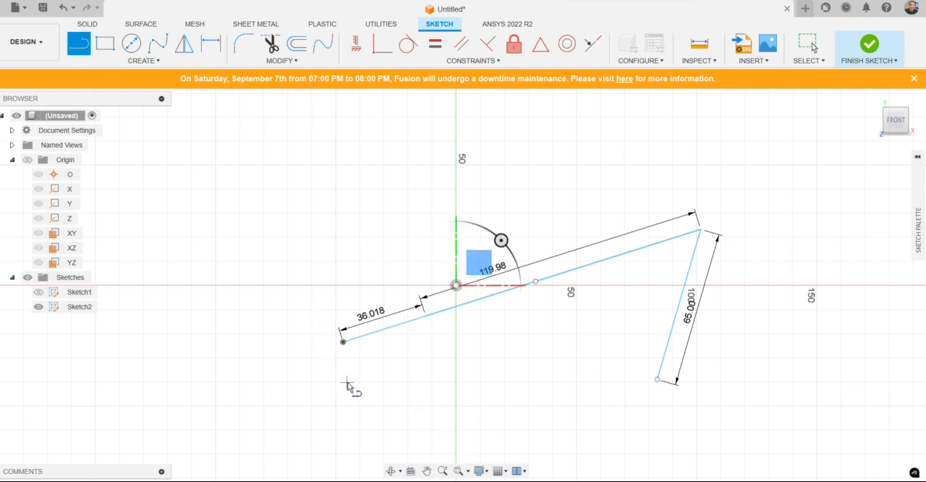
click(343, 341)
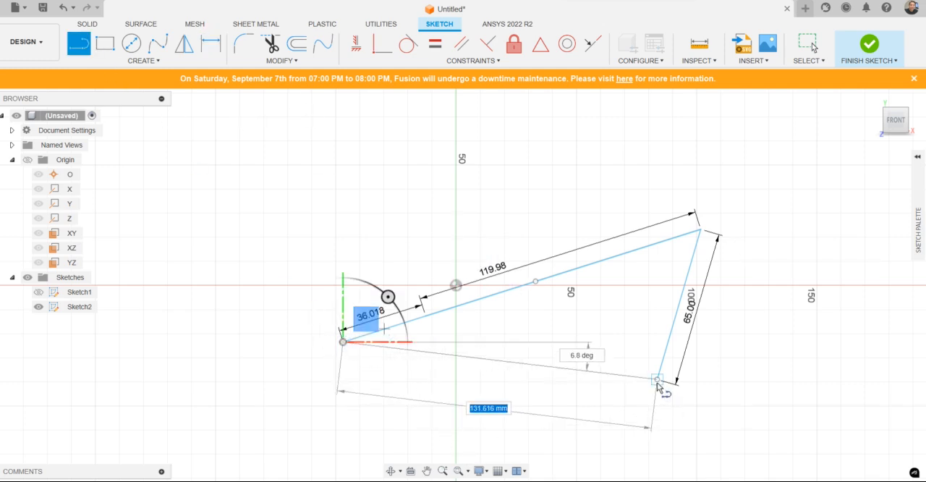
click(657, 383)
key(Escape)
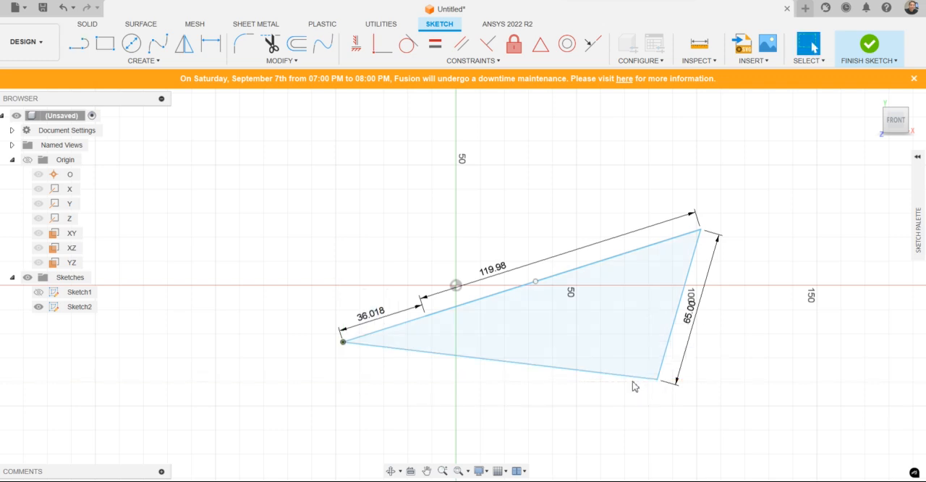
click(629, 375)
key(x)
click(783, 389)
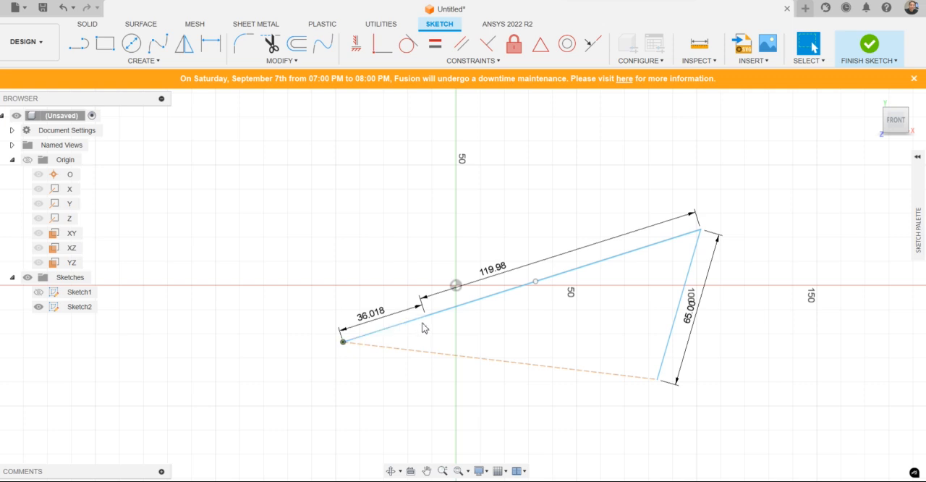
Step: Fix the rocker's lower endpoint in place and swing the crank to test the linkage
drag(417, 323, 371, 291)
click(514, 44)
click(658, 379)
key(Escape)
mouse_move(409, 314)
mouse_down()
mouse_move(357, 289)
mouse_move(334, 300)
mouse_move(293, 275)
mouse_move(259, 351)
mouse_up()
mouse_move(256, 371)
mouse_down()
mouse_move(259, 379)
mouse_move(296, 263)
mouse_move(330, 248)
mouse_up()
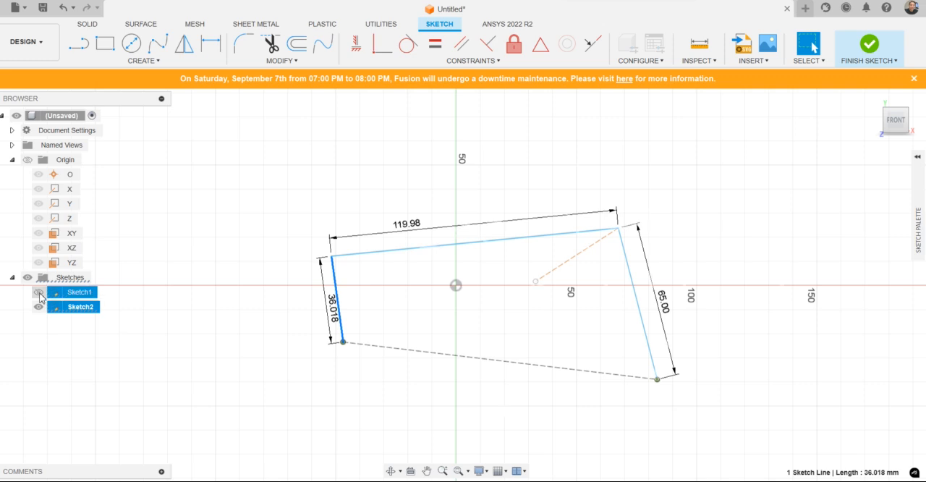
Step: Show Sketch1 again and swing the crank around its fixed pivot to compare the rocker's travel with the two target positions
click(39, 292)
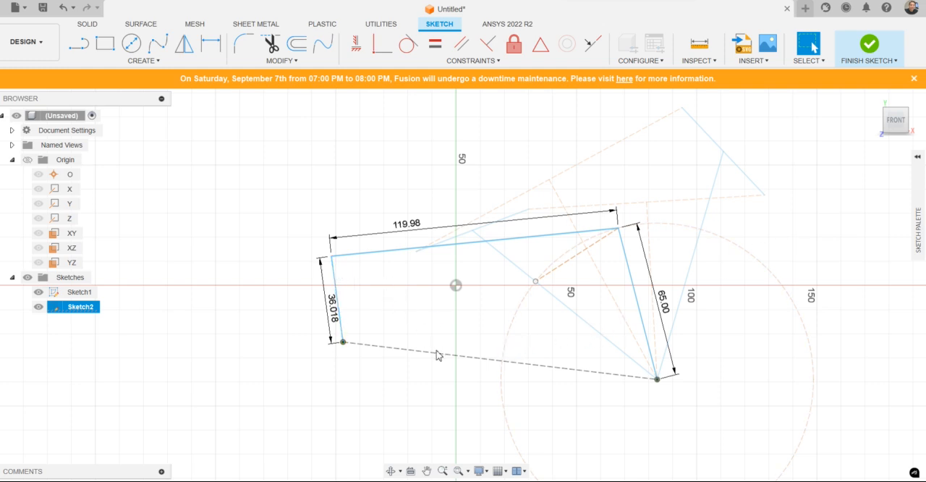
mouse_move(341, 281)
mouse_down()
mouse_move(355, 281)
mouse_move(337, 258)
mouse_move(258, 323)
mouse_move(250, 346)
mouse_move(249, 368)
mouse_move(311, 427)
mouse_move(408, 378)
mouse_move(416, 288)
mouse_move(358, 288)
mouse_move(263, 248)
mouse_move(225, 290)
mouse_move(210, 356)
mouse_move(215, 381)
mouse_move(285, 417)
mouse_move(376, 382)
mouse_move(427, 312)
mouse_move(315, 261)
mouse_move(228, 294)
mouse_move(193, 346)
mouse_up()
mouse_move(212, 381)
mouse_down()
mouse_move(281, 399)
mouse_move(326, 427)
mouse_move(362, 337)
mouse_move(335, 293)
mouse_move(293, 272)
mouse_up()
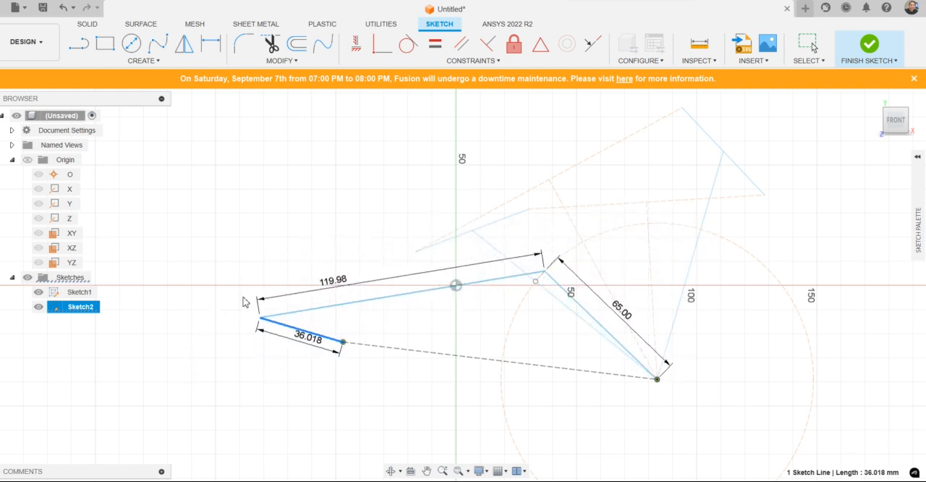
mouse_move(406, 271)
mouse_down()
mouse_move(468, 322)
mouse_move(412, 385)
mouse_move(317, 291)
mouse_move(359, 263)
mouse_move(349, 258)
mouse_move(279, 340)
mouse_up()
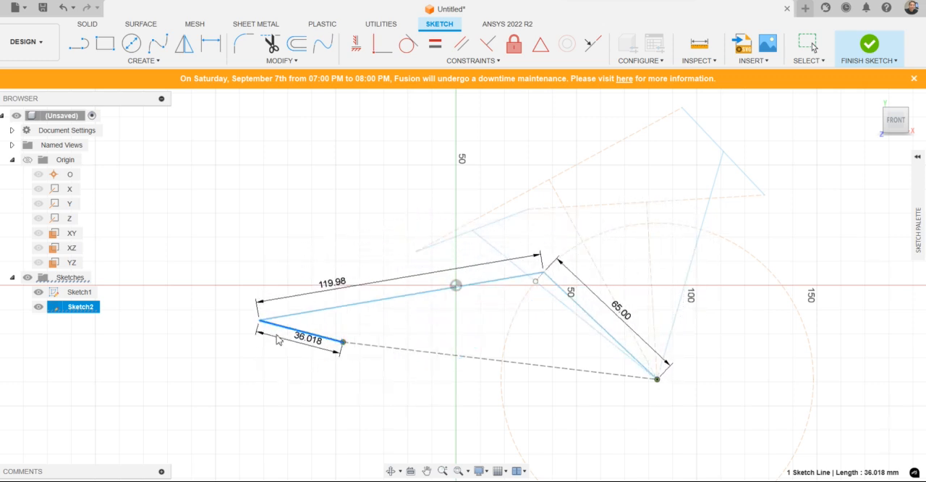
mouse_move(309, 288)
mouse_down()
mouse_move(368, 266)
mouse_move(441, 356)
mouse_move(302, 341)
mouse_up()
mouse_move(322, 267)
mouse_down()
mouse_move(378, 264)
mouse_move(409, 313)
mouse_move(365, 265)
mouse_move(341, 267)
mouse_up()
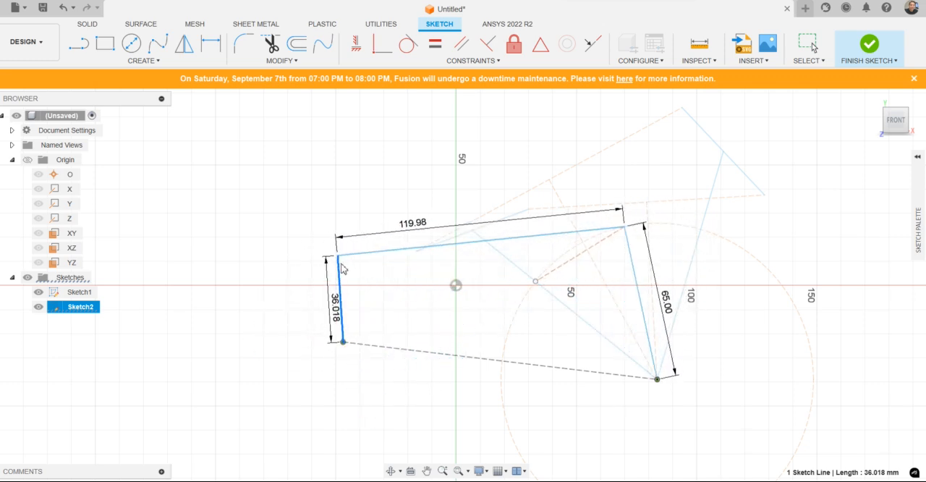
drag(357, 287, 305, 306)
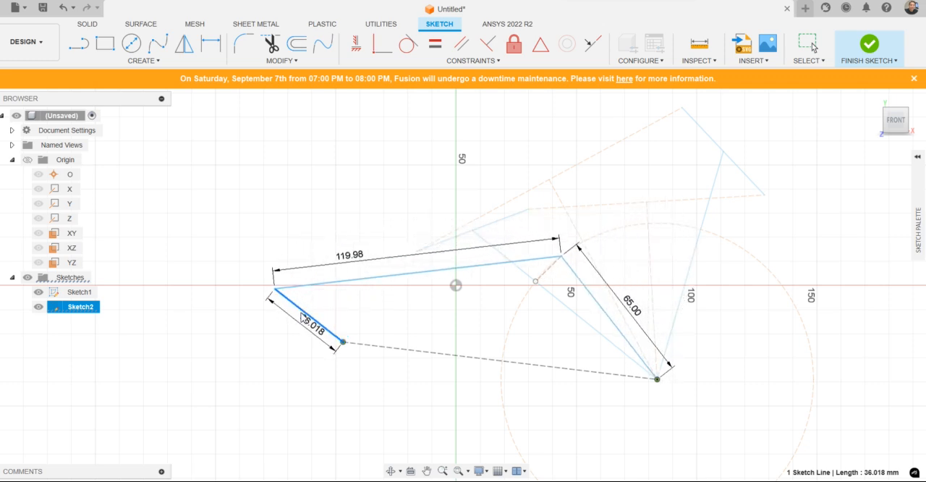
mouse_move(332, 300)
mouse_down()
mouse_move(264, 327)
mouse_move(248, 365)
mouse_move(262, 323)
mouse_move(304, 271)
mouse_move(376, 289)
mouse_up()
mouse_move(434, 345)
mouse_down()
mouse_move(377, 393)
mouse_move(269, 387)
mouse_move(265, 314)
mouse_move(362, 268)
mouse_move(437, 298)
mouse_move(428, 382)
mouse_move(265, 343)
mouse_move(308, 259)
mouse_move(472, 285)
mouse_move(403, 362)
mouse_move(267, 239)
mouse_move(349, 179)
mouse_move(268, 380)
mouse_move(256, 311)
mouse_move(308, 221)
mouse_move(452, 225)
mouse_move(473, 333)
mouse_move(333, 379)
mouse_move(296, 215)
mouse_move(458, 208)
mouse_move(511, 304)
mouse_move(412, 414)
mouse_move(271, 296)
mouse_move(335, 187)
mouse_move(427, 246)
mouse_move(441, 413)
mouse_move(269, 263)
mouse_move(468, 249)
mouse_move(374, 408)
mouse_move(323, 242)
mouse_move(412, 285)
mouse_move(389, 205)
mouse_up()
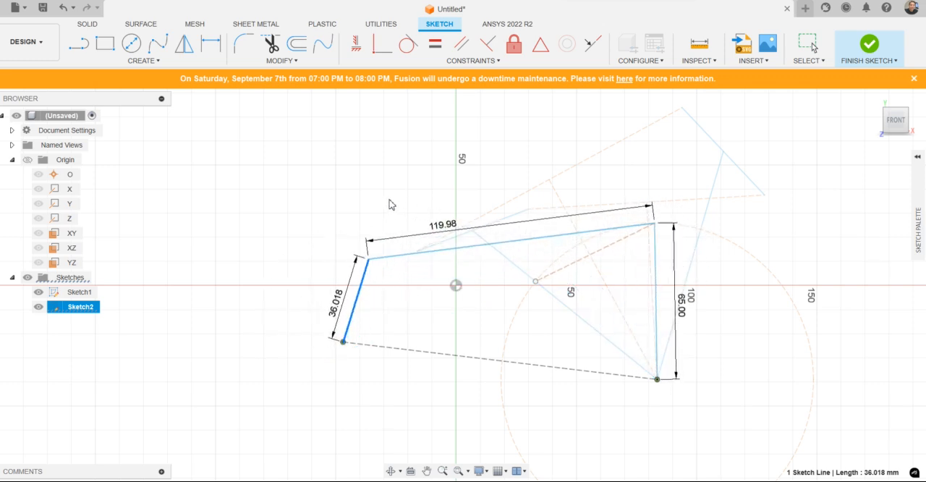